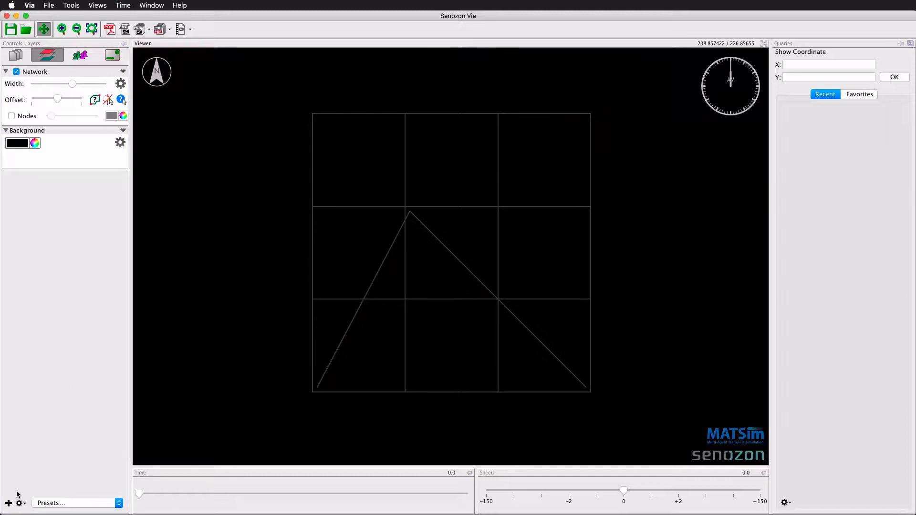
# - Add a new XY-Plotter layer with the default name
pyautogui.click(9, 503)
pyautogui.scroll(-5, 294, 300)
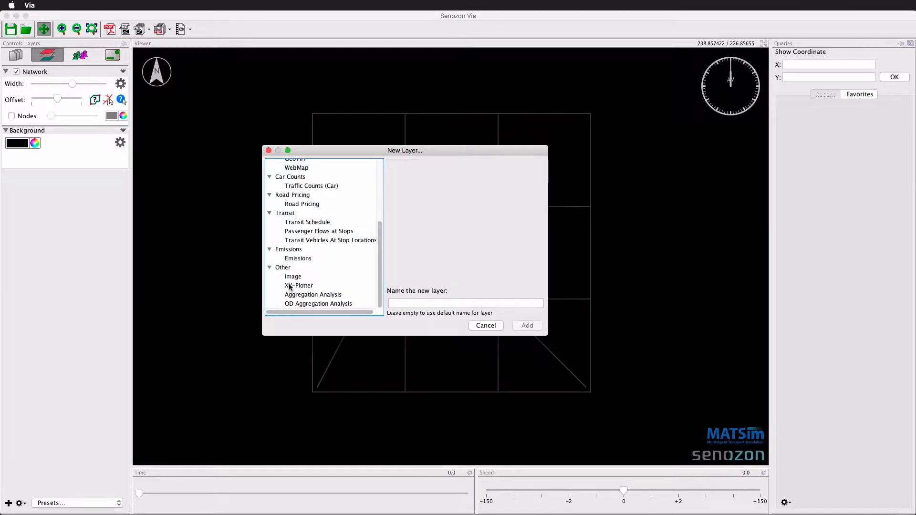
pyautogui.click(296, 285)
pyautogui.click(520, 327)
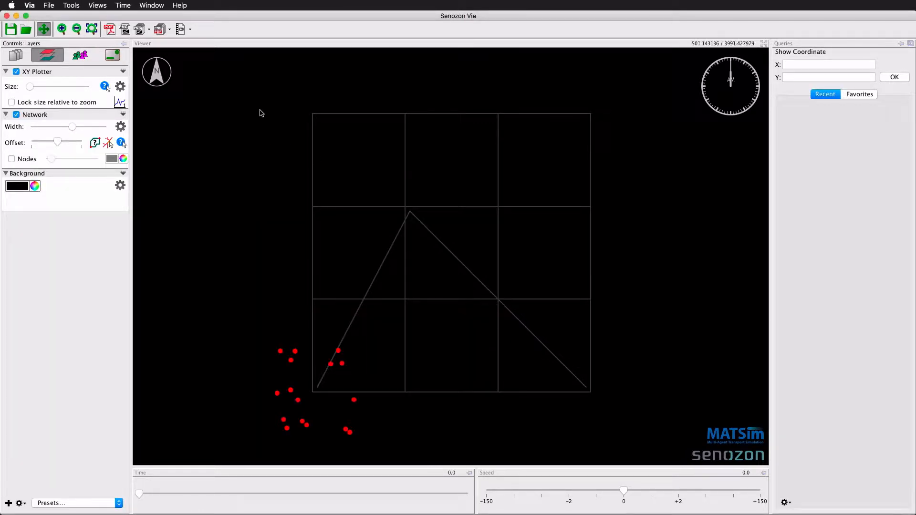
# - Open the XY Plotter layer settings and rename the default coordinate to origin
pyautogui.click(120, 86)
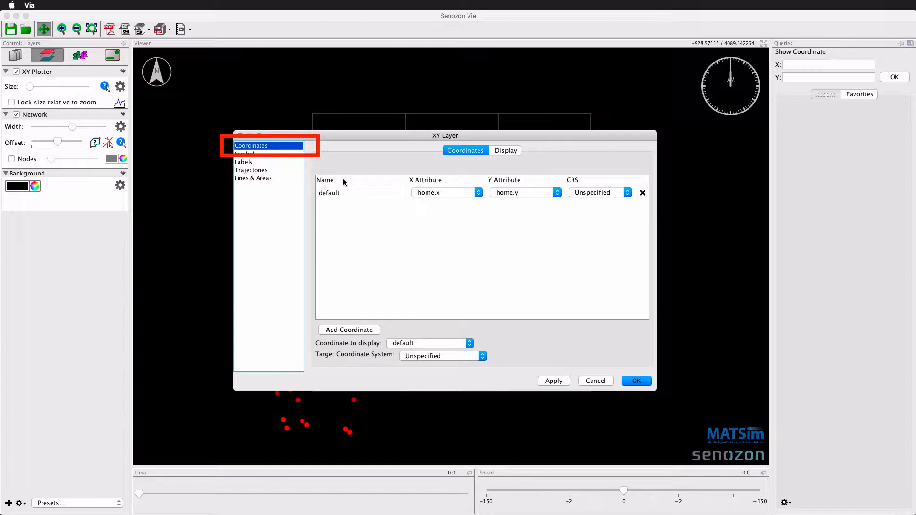
pyautogui.doubleClick(329, 192)
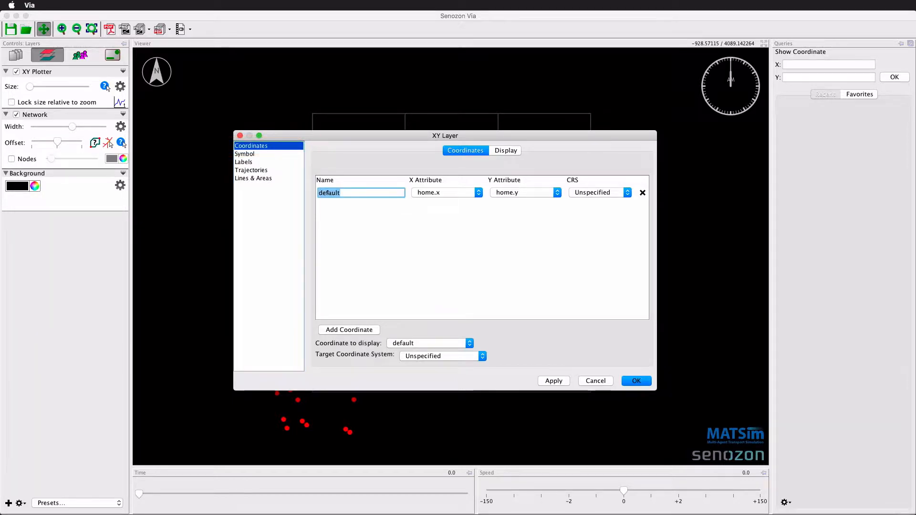
pyautogui.write('origin')
# - Add a second coordinate named destination using work.x as X attribute and work.y as Y attribute
pyautogui.click(355, 329)
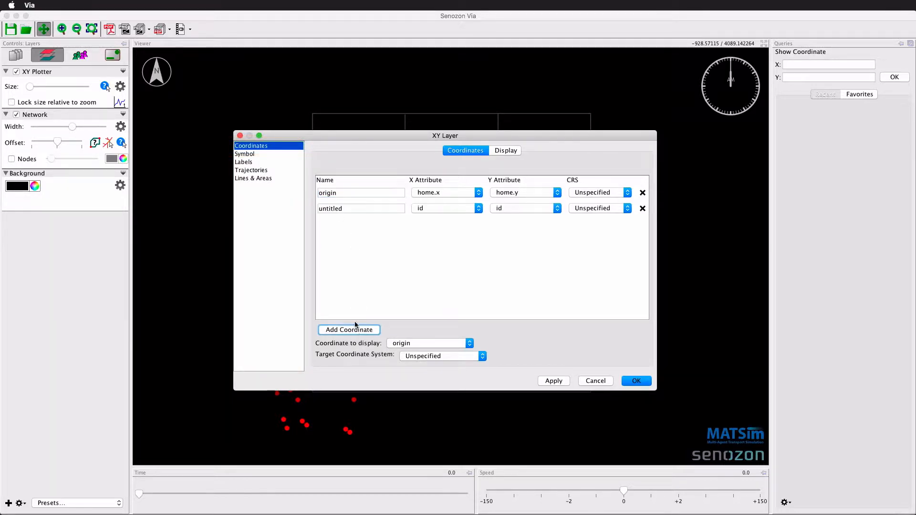
pyautogui.doubleClick(327, 208)
pyautogui.write('destination')
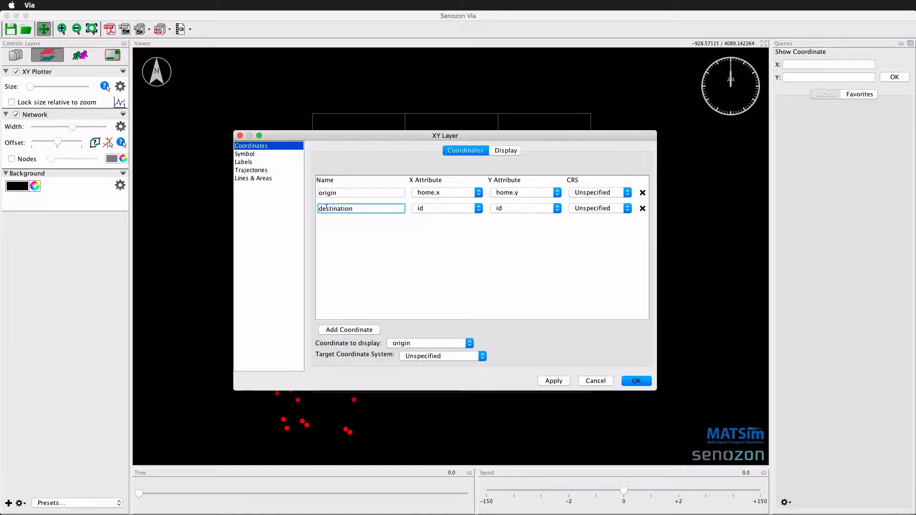
pyautogui.click(428, 210)
pyautogui.click(436, 234)
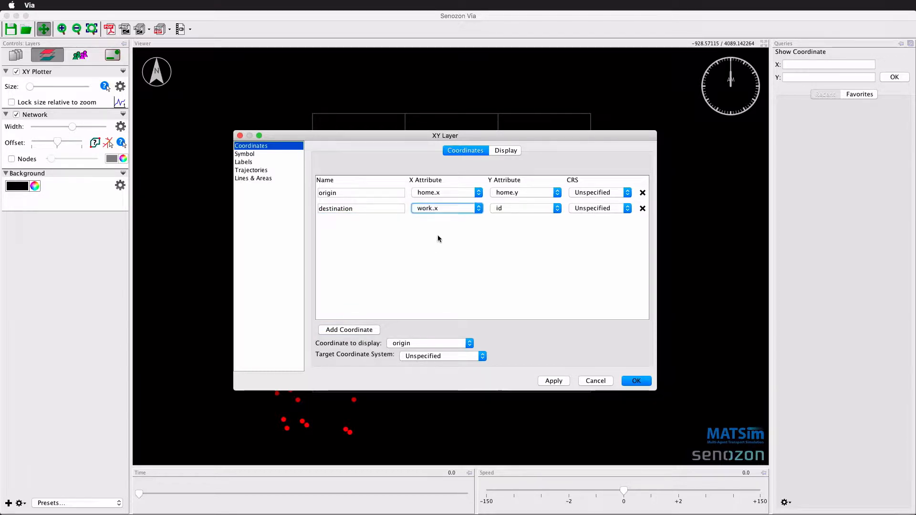
pyautogui.click(518, 213)
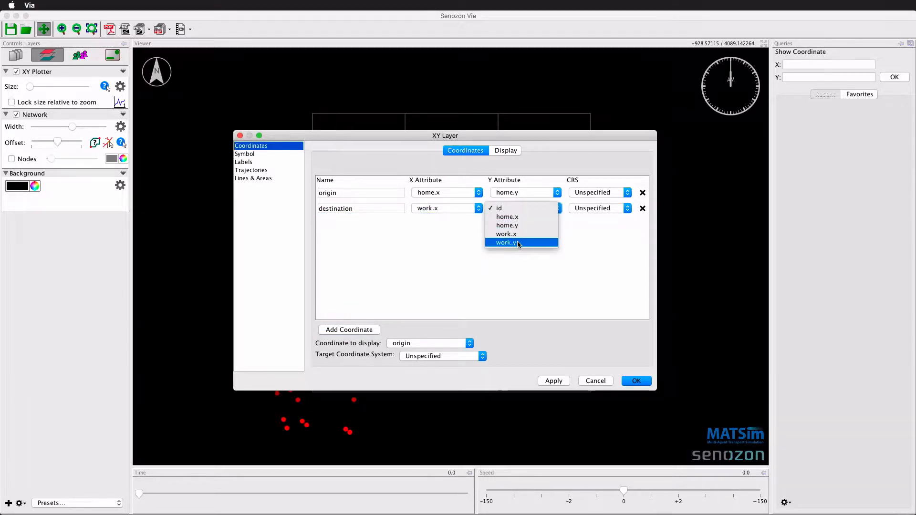
pyautogui.click(518, 243)
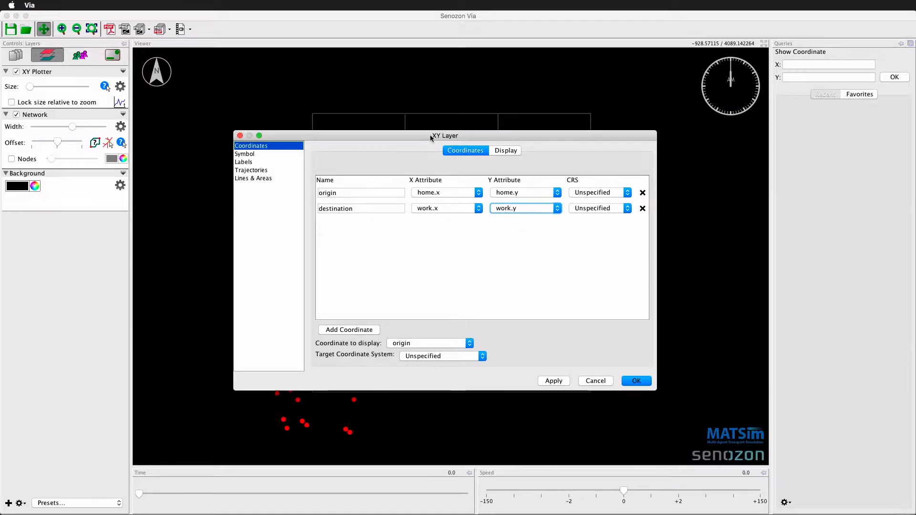
# - Compare origin and destination by switching the coordinate to display, leaving destination applied, and close the dialog
pyautogui.moveTo(431, 134); pyautogui.dragTo(635, 133)
pyautogui.click(615, 345)
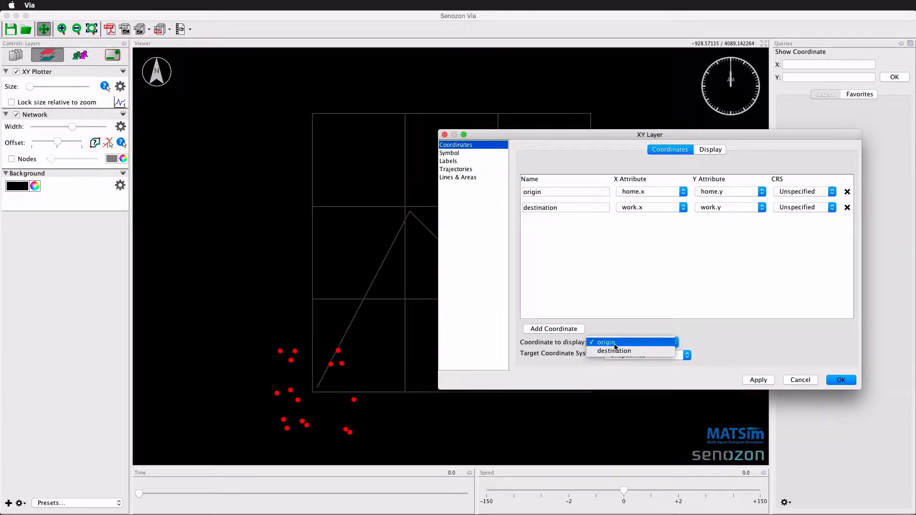
pyautogui.click(618, 354)
pyautogui.click(759, 381)
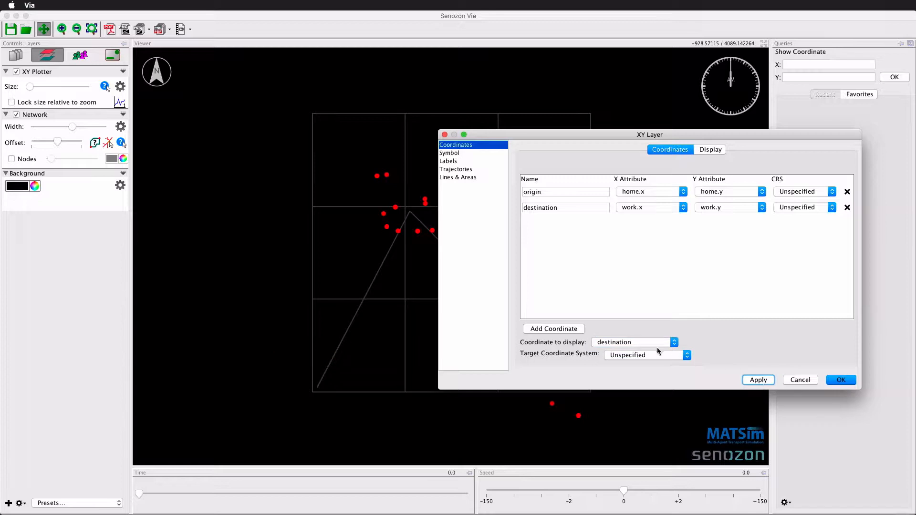
pyautogui.click(658, 342)
pyautogui.click(620, 332)
pyautogui.click(750, 380)
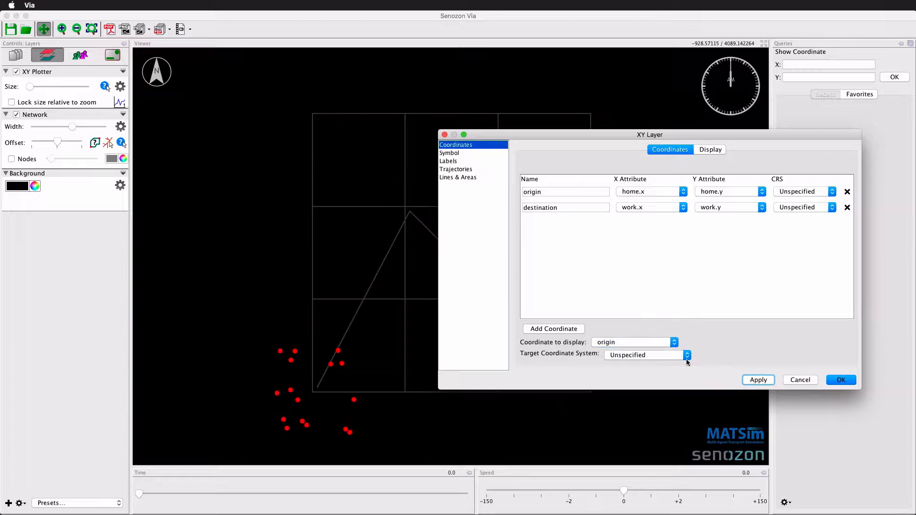
pyautogui.click(632, 343)
pyautogui.click(631, 353)
pyautogui.click(754, 381)
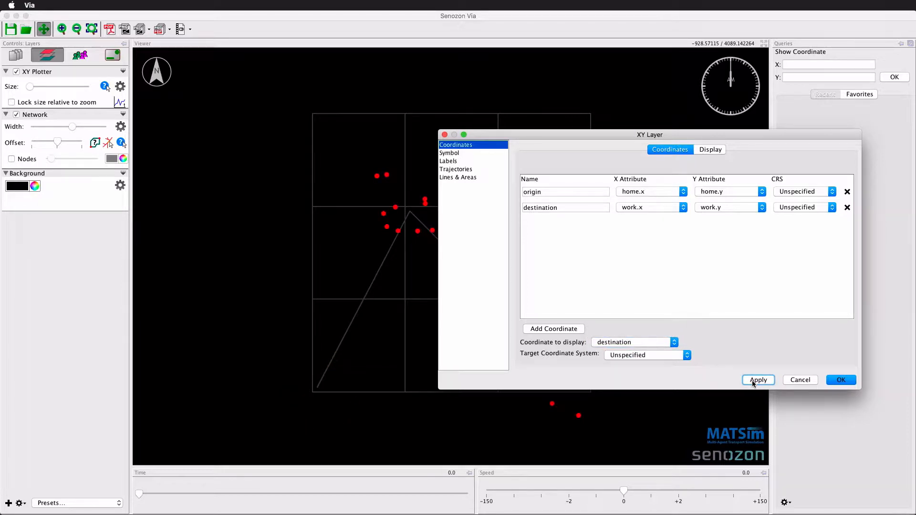
pyautogui.click(851, 379)
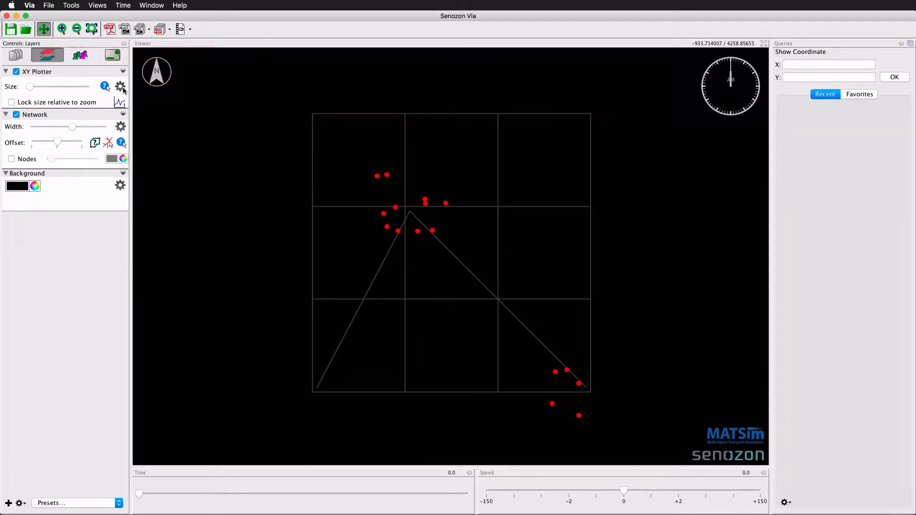
# - In the layer's Lines & Areas settings, connect origin and destination with a line along coordinates and apply
pyautogui.click(122, 88)
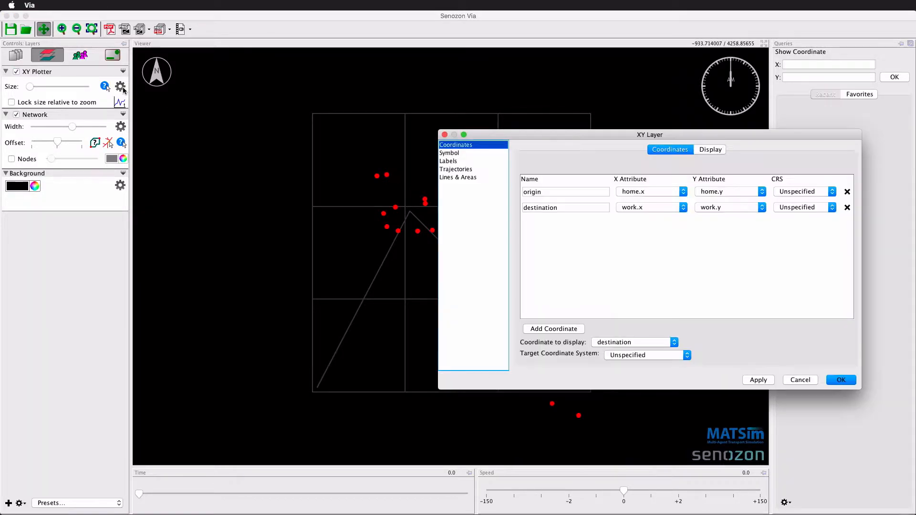
pyautogui.click(455, 177)
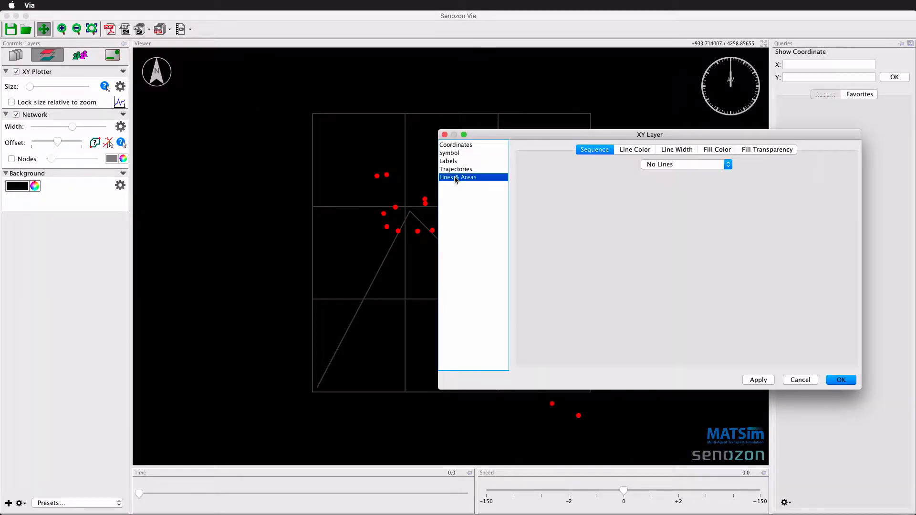
pyautogui.click(657, 165)
pyautogui.click(655, 174)
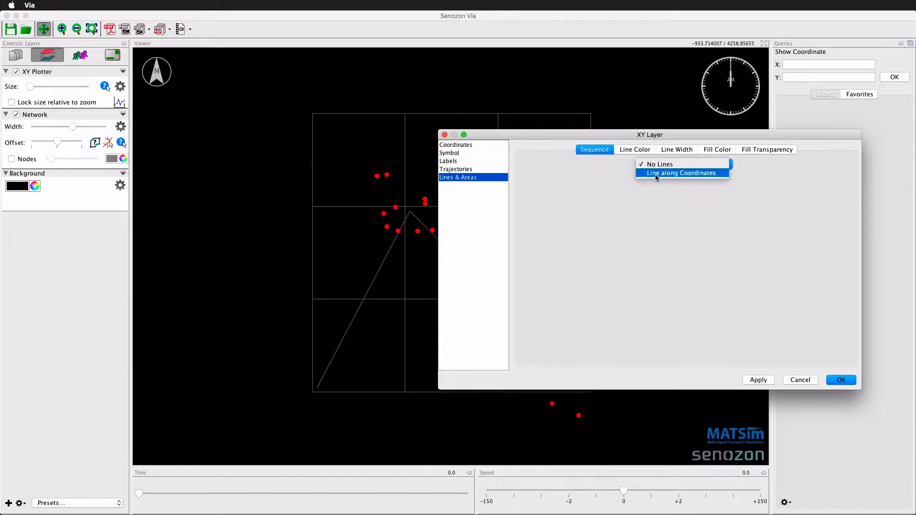
pyautogui.click(558, 348)
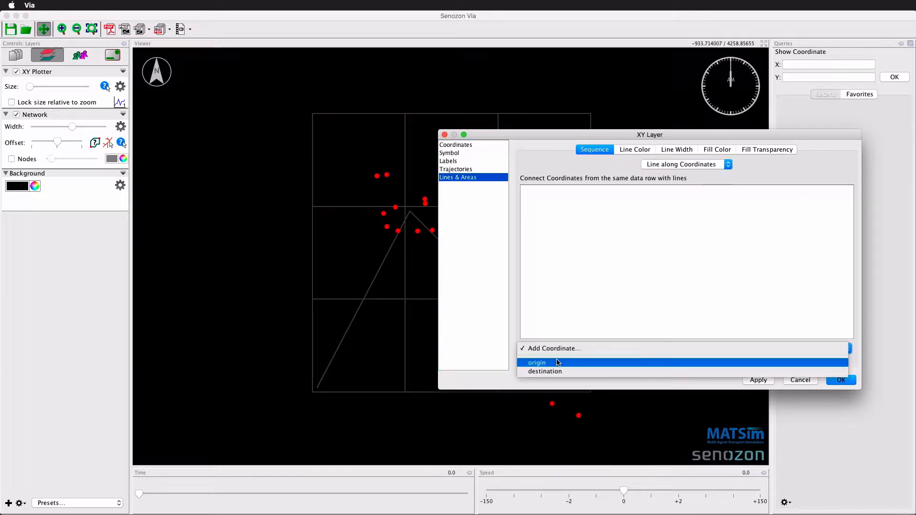
pyautogui.click(557, 362)
pyautogui.click(555, 351)
pyautogui.click(552, 371)
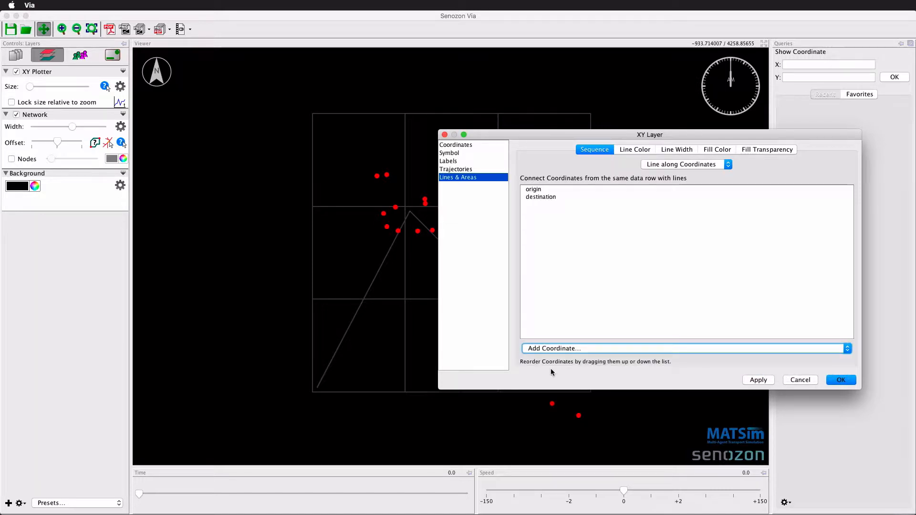
pyautogui.click(759, 381)
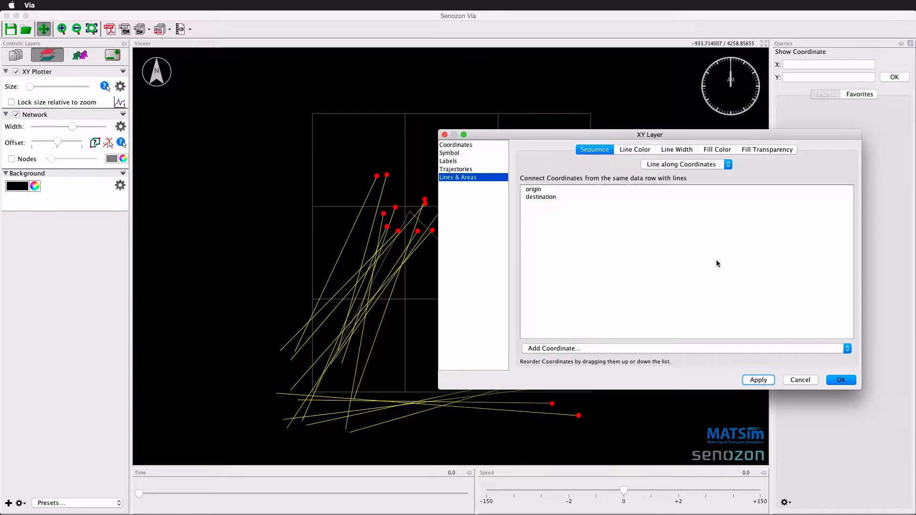
# - Color the lines by attribute mapping on id, setting the upper value to 110, then apply and close
pyautogui.click(630, 150)
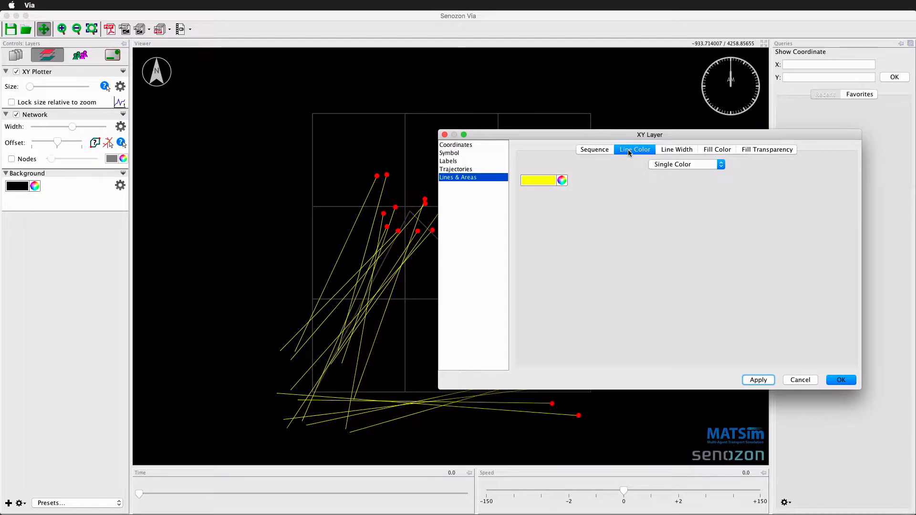
pyautogui.click(668, 165)
pyautogui.click(668, 183)
pyautogui.doubleClick(675, 217)
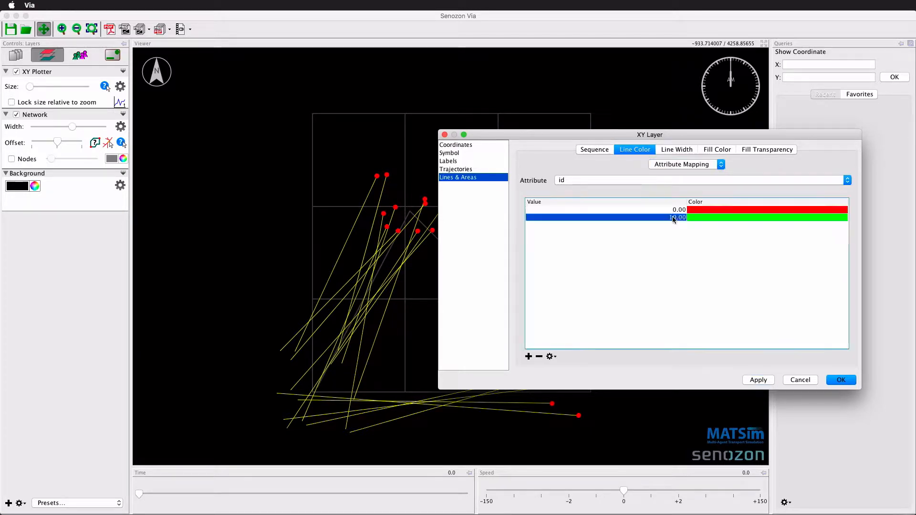
pyautogui.write('110')
pyautogui.press('Return')
pyautogui.click(758, 380)
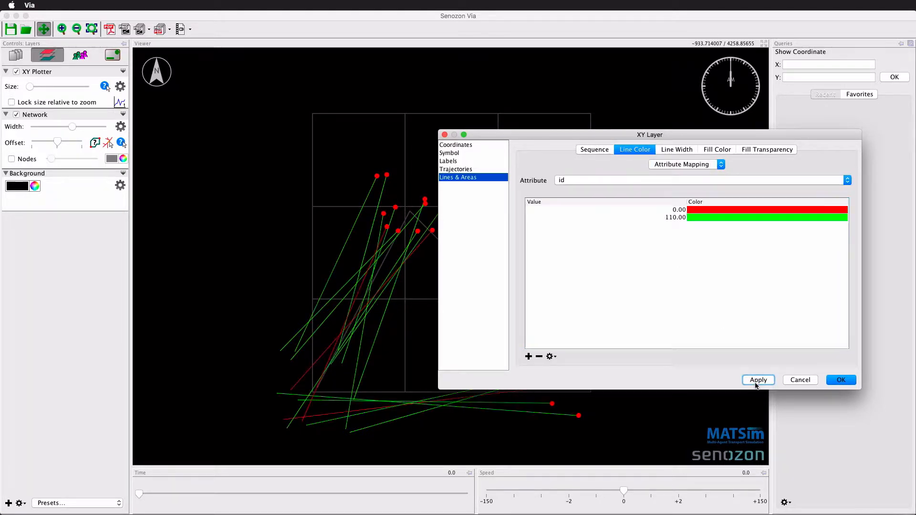
pyautogui.click(841, 381)
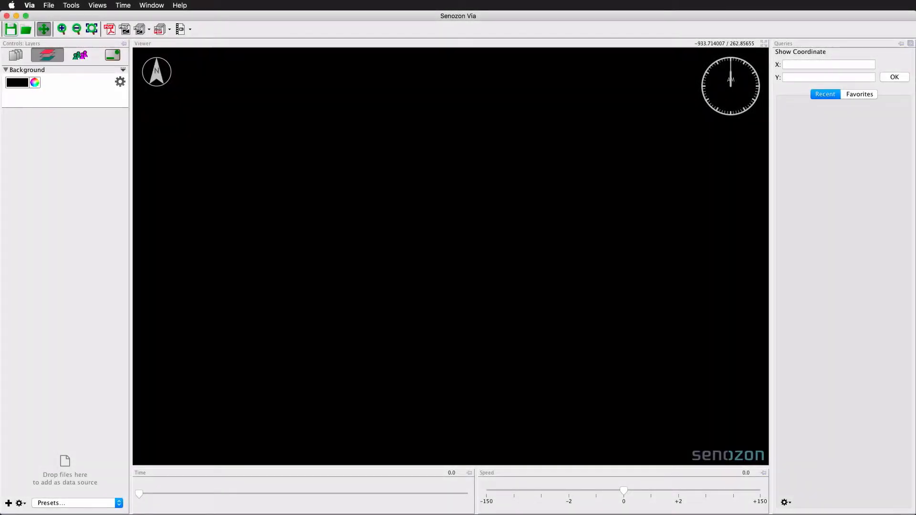
# - Add another XY-Plotter layer with the default name
pyautogui.click(9, 503)
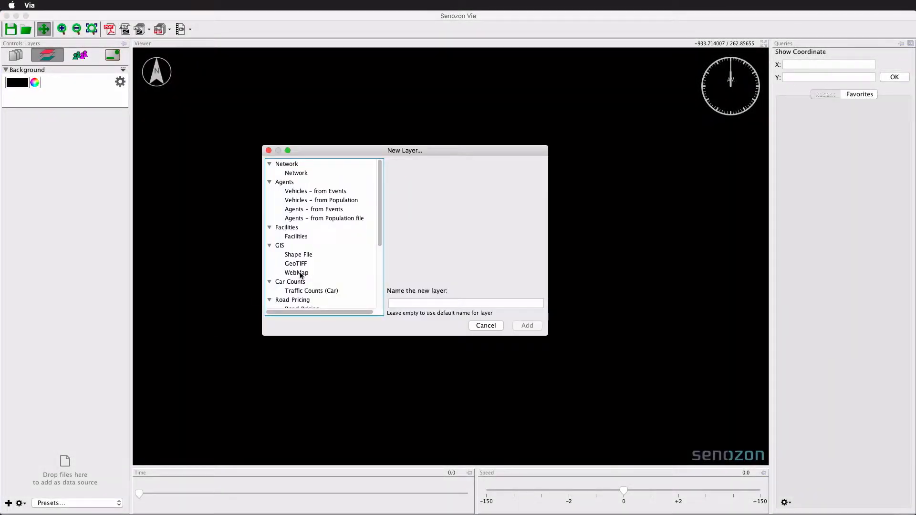
pyautogui.scroll(-5, 300, 275)
pyautogui.click(301, 285)
pyautogui.click(527, 325)
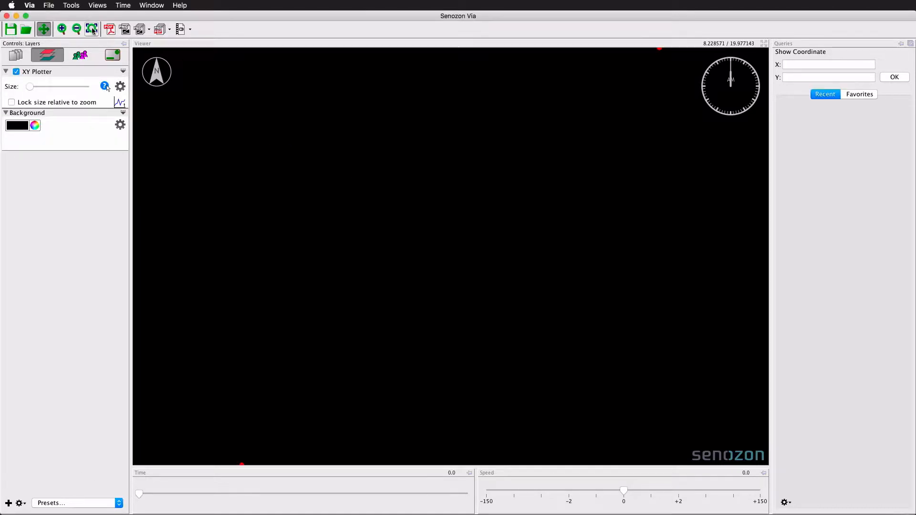
# - Open the new layer's settings and rename the default coordinate to pt1
pyautogui.scroll(-1, 241, 192)
pyautogui.scroll(-3, 231, 389)
pyautogui.moveTo(231, 390); pyautogui.dragTo(331, 380)
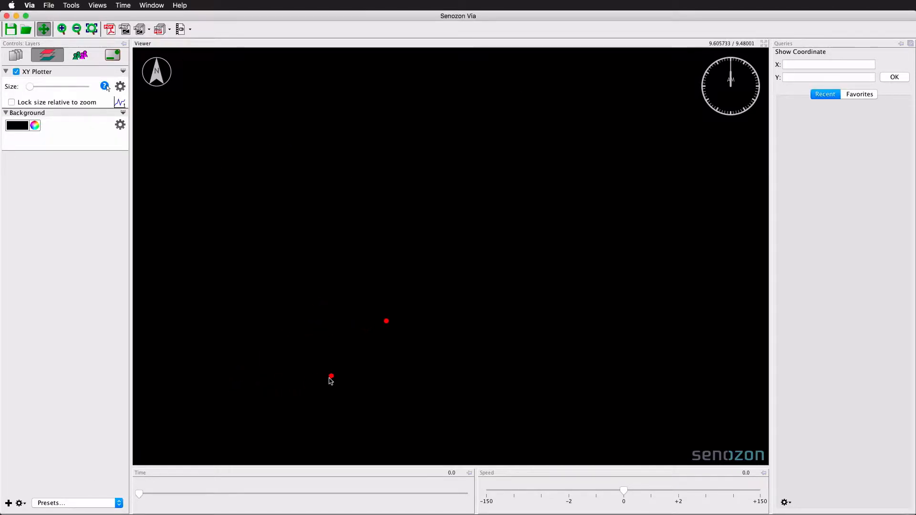
pyautogui.click(121, 86)
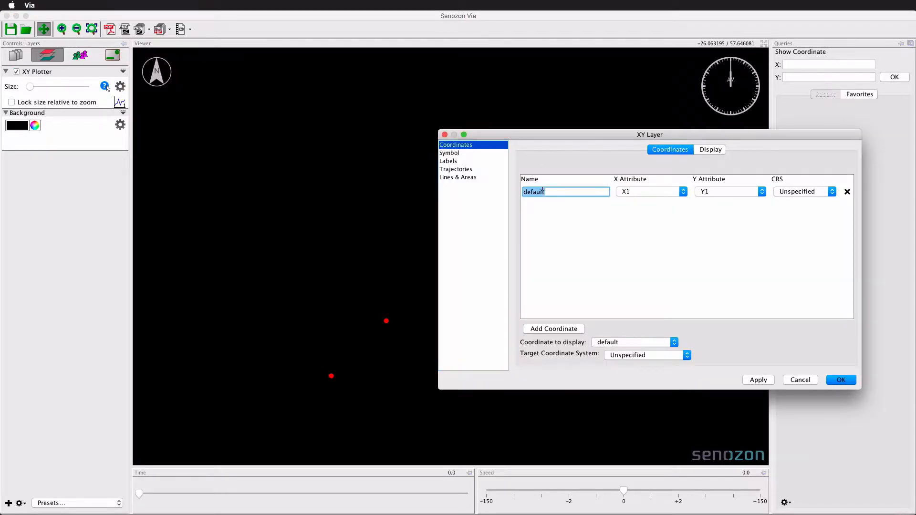
pyautogui.write('pt1')
# - Add a coordinate named pt2 using X2 as X attribute and Y2 as Y attribute
pyautogui.click(544, 329)
pyautogui.click(525, 208)
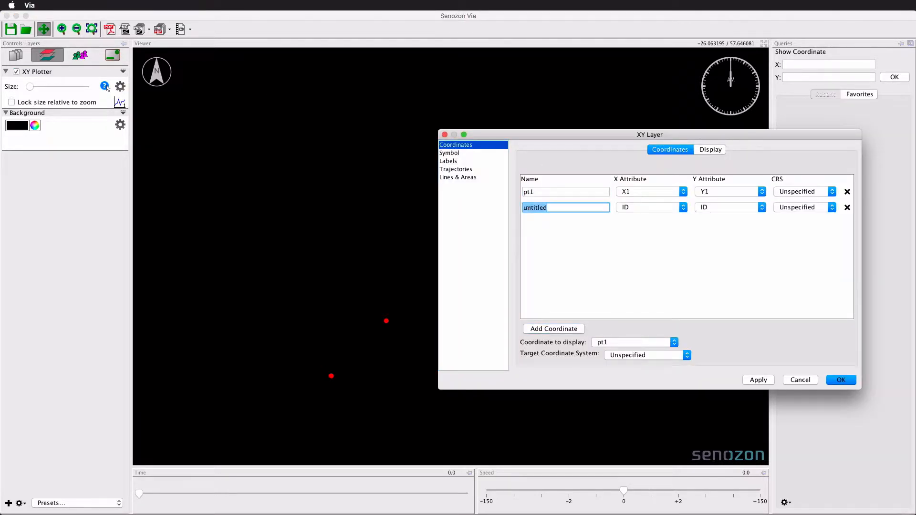
pyautogui.write('pt2')
pyautogui.click(633, 210)
pyautogui.click(647, 232)
pyautogui.click(736, 211)
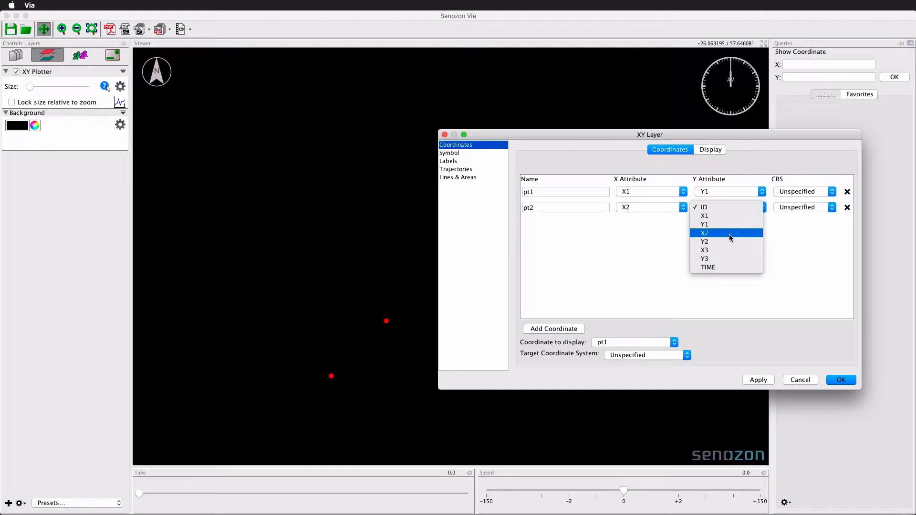
pyautogui.click(729, 241)
# - Add a coordinate named pt3 using X3 as X attribute and Y3 as Y attribute
pyautogui.click(553, 329)
pyautogui.click(525, 223)
pyautogui.write('pt3')
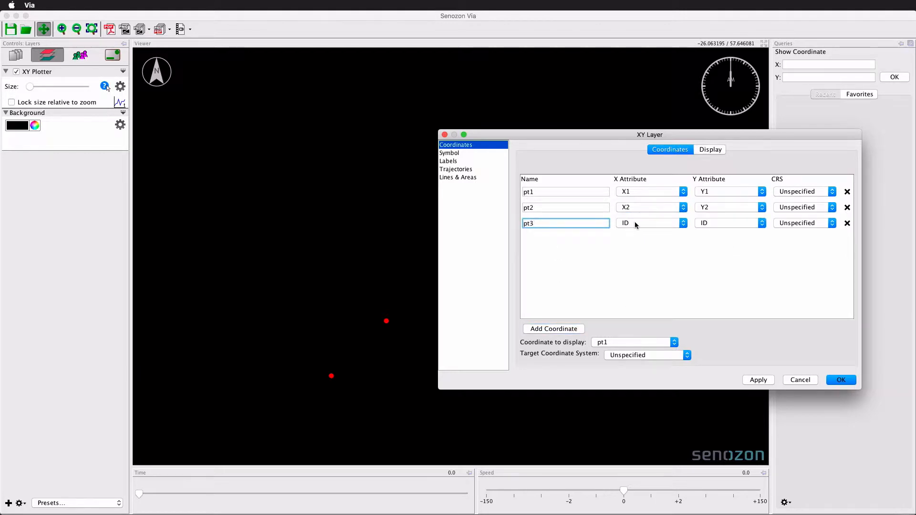
pyautogui.click(636, 223)
pyautogui.click(630, 257)
pyautogui.click(716, 223)
pyautogui.click(714, 272)
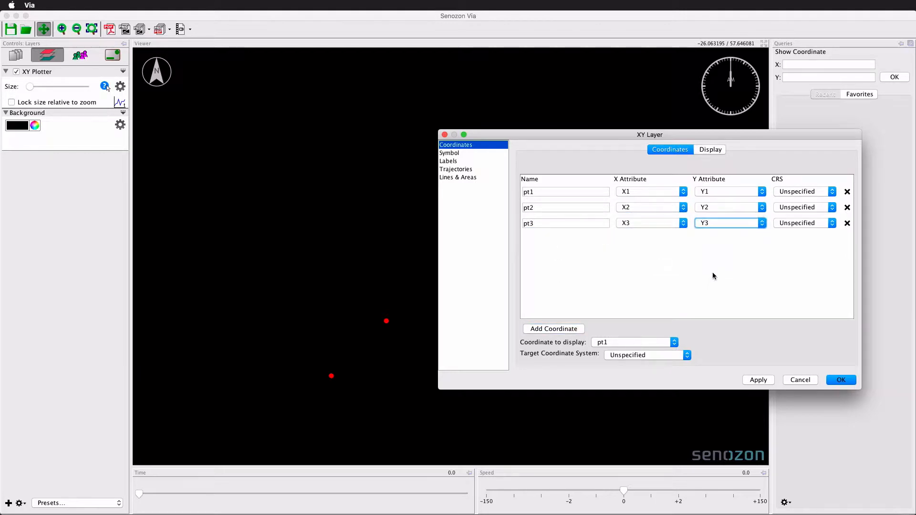
# - Connect pt1, pt2 and pt3 with a line along coordinates in Lines & Areas and apply
pyautogui.click(457, 178)
pyautogui.click(659, 164)
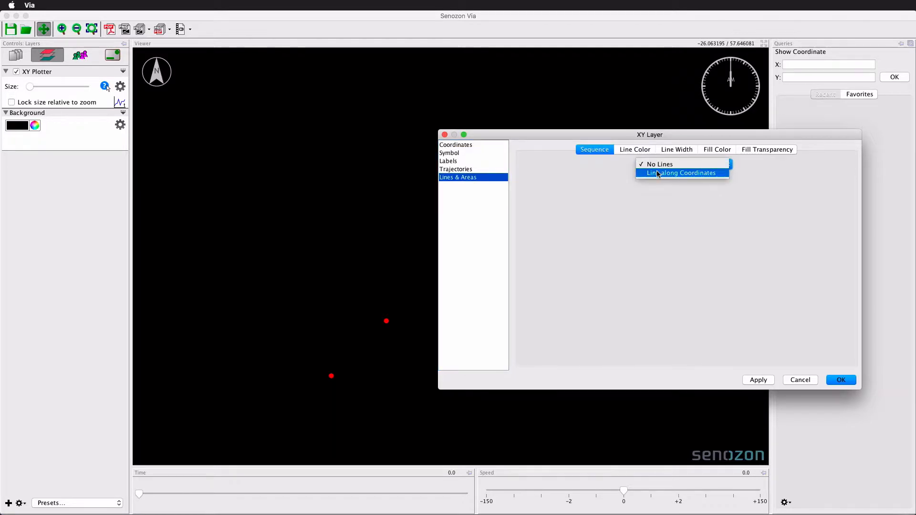
pyautogui.click(658, 173)
pyautogui.click(542, 348)
pyautogui.click(534, 363)
pyautogui.click(539, 348)
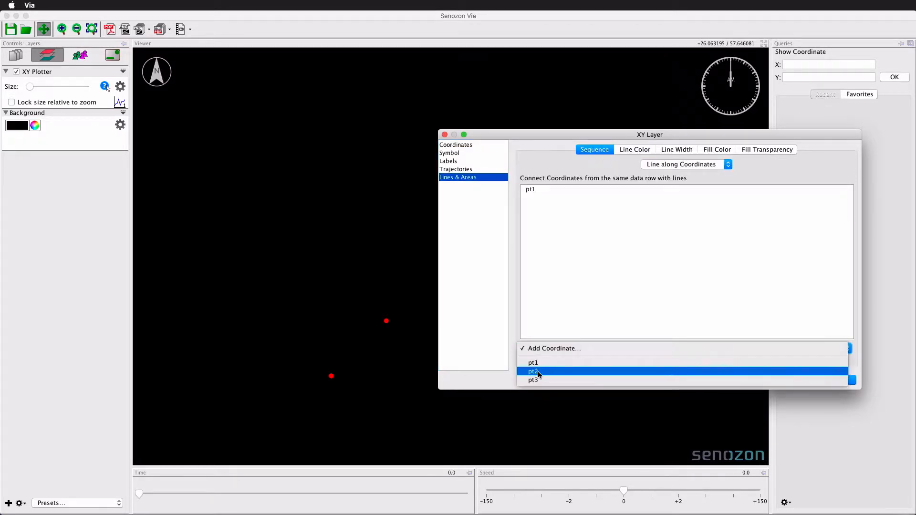
pyautogui.click(534, 371)
pyautogui.click(536, 349)
pyautogui.click(534, 380)
pyautogui.click(759, 380)
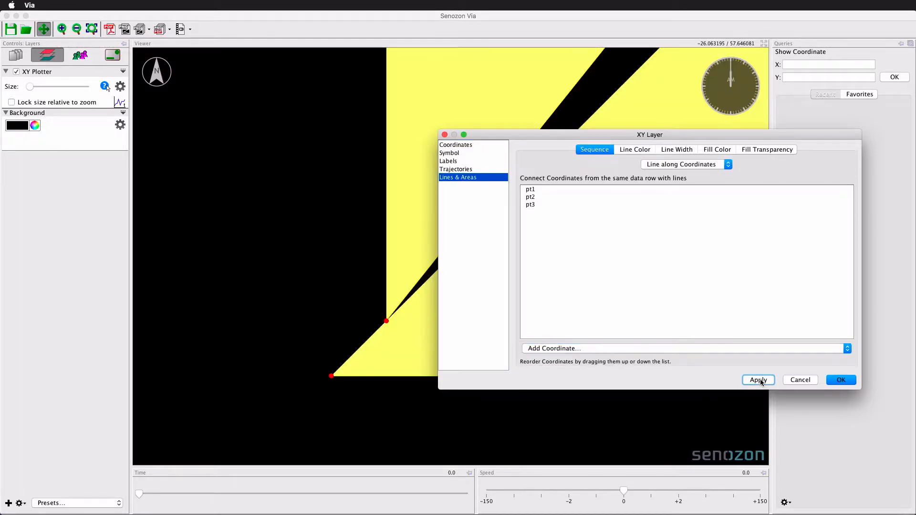
# - Set the area fill colour of the XY Plotter layer's Lines & Areas to green and apply
pyautogui.click(841, 380)
pyautogui.scroll(-3, 267, 388)
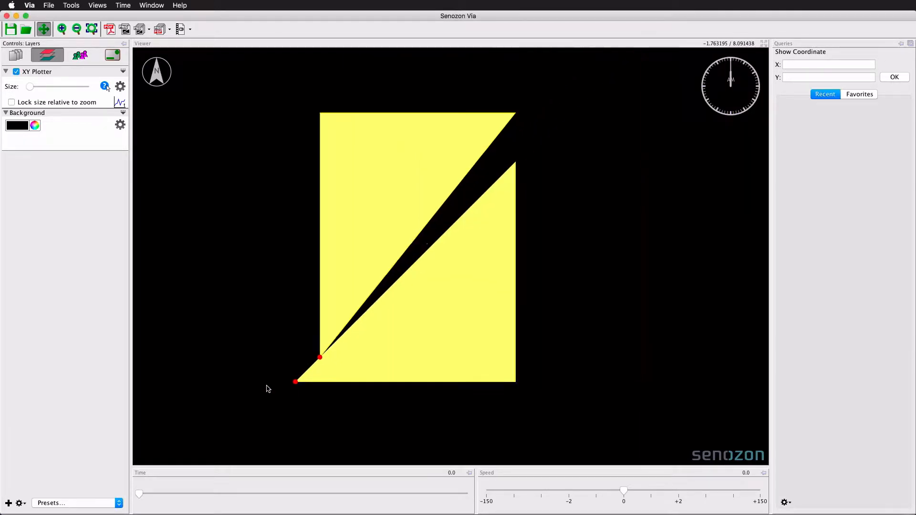
pyautogui.moveTo(556, 206); pyautogui.dragTo(436, 221)
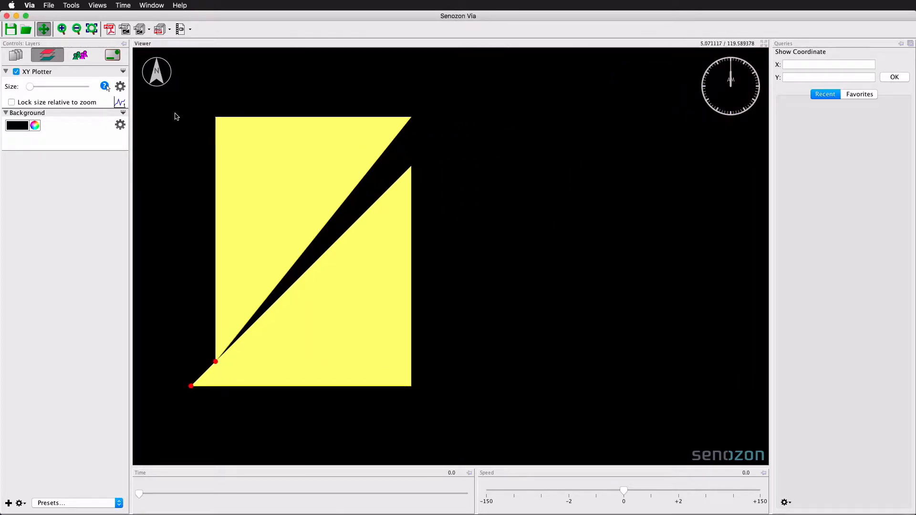
pyautogui.click(121, 86)
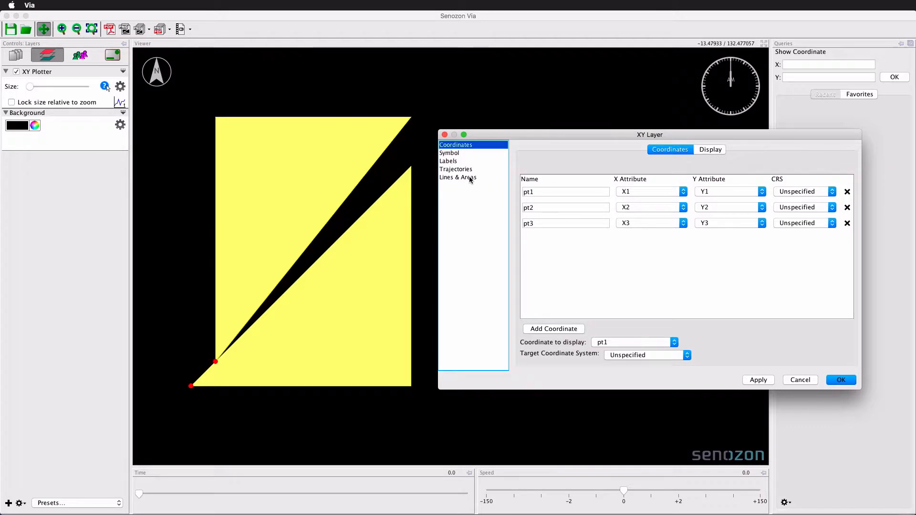
pyautogui.click(470, 179)
pyautogui.click(645, 152)
pyautogui.click(673, 153)
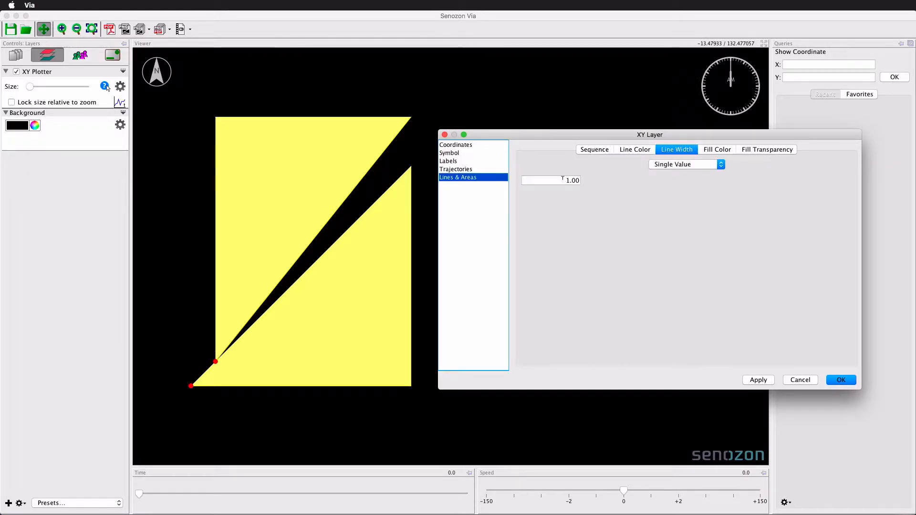
pyautogui.click(710, 152)
pyautogui.click(548, 180)
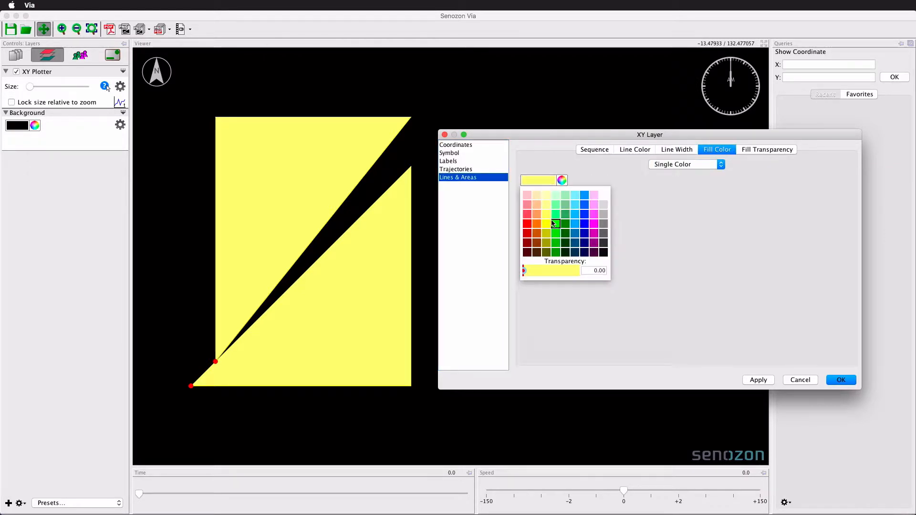
pyautogui.click(553, 223)
pyautogui.click(758, 380)
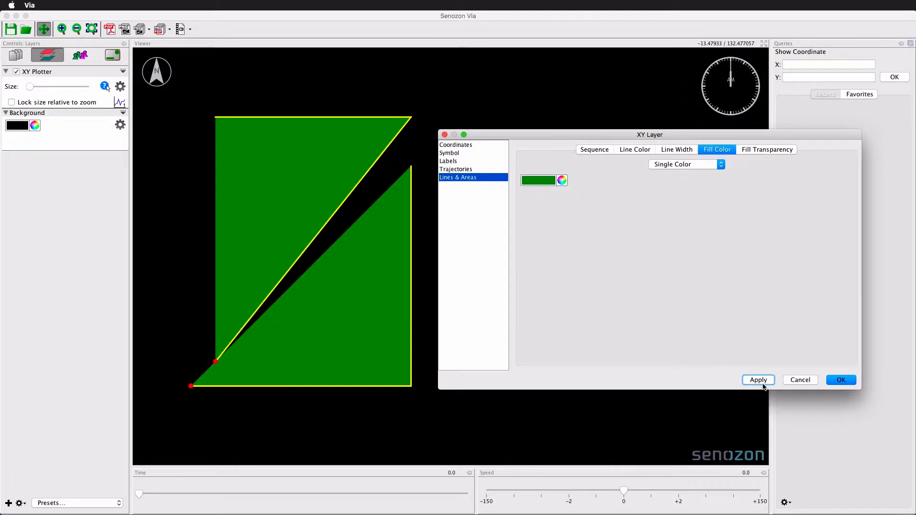
pyautogui.click(841, 380)
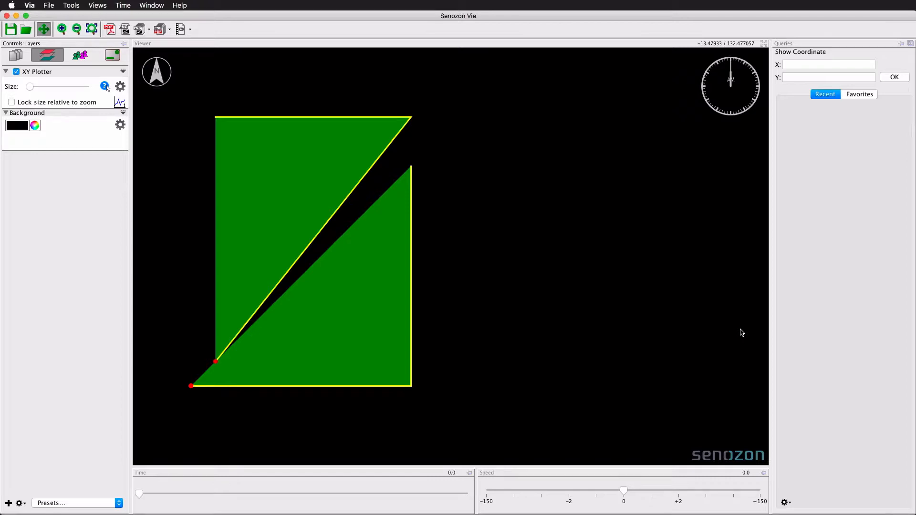
# - Enable Group Points in Trajectories with ID as the group attribute
pyautogui.click(120, 86)
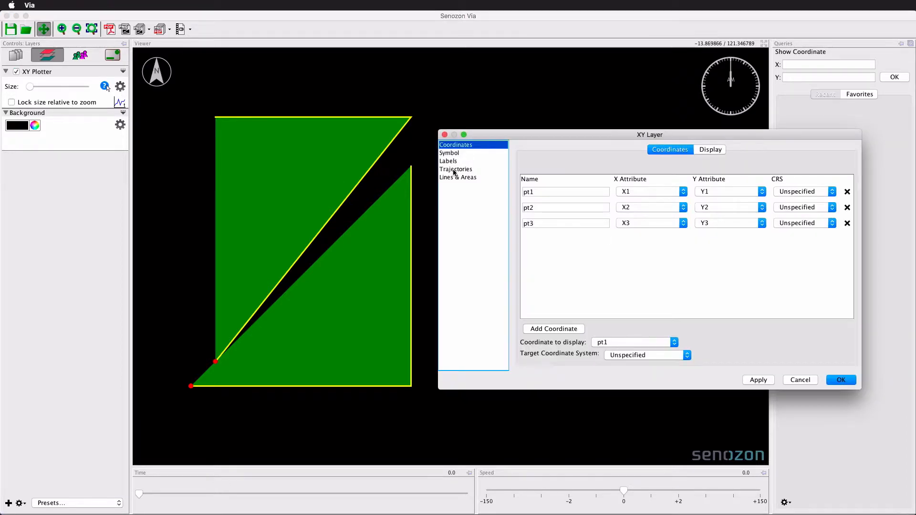
pyautogui.click(454, 170)
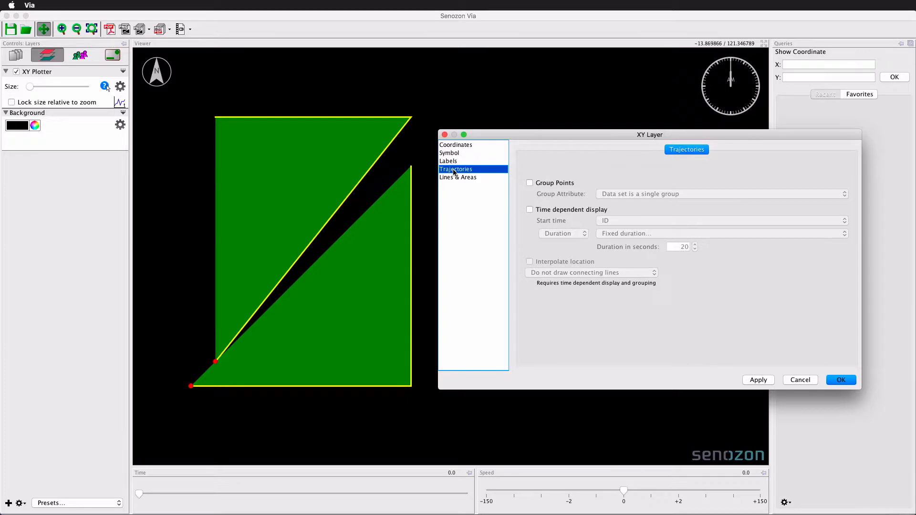
pyautogui.click(553, 182)
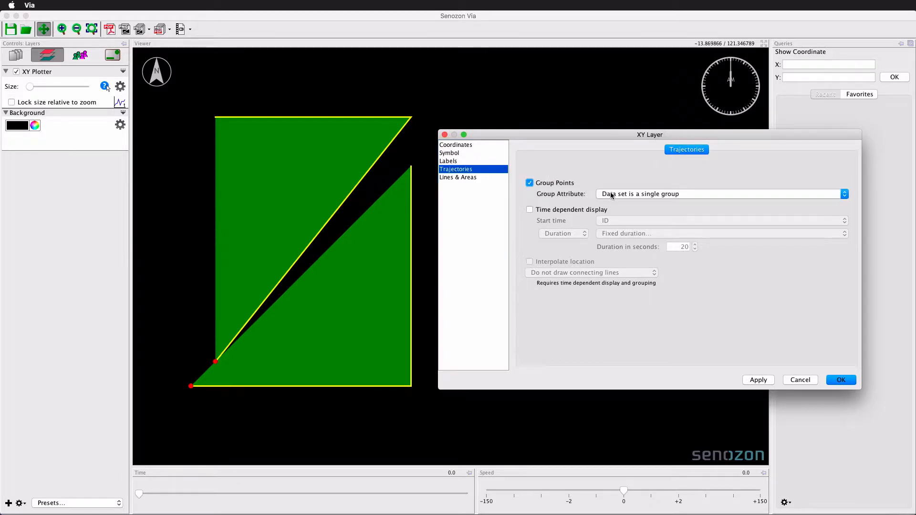
pyautogui.click(610, 193)
pyautogui.click(618, 212)
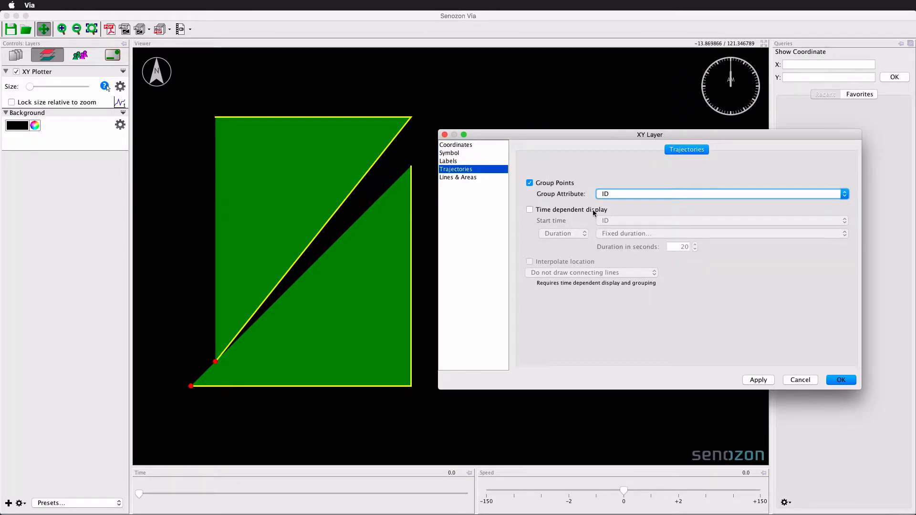
# - Enable time-dependent display with start time TIME, end time until next start time, and interpolated location
pyautogui.click(592, 210)
pyautogui.click(608, 221)
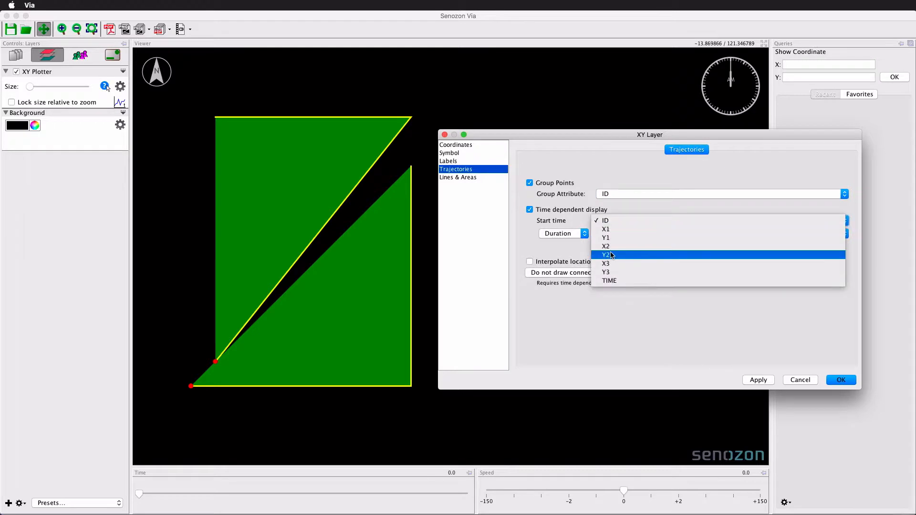
pyautogui.click(609, 281)
pyautogui.click(571, 229)
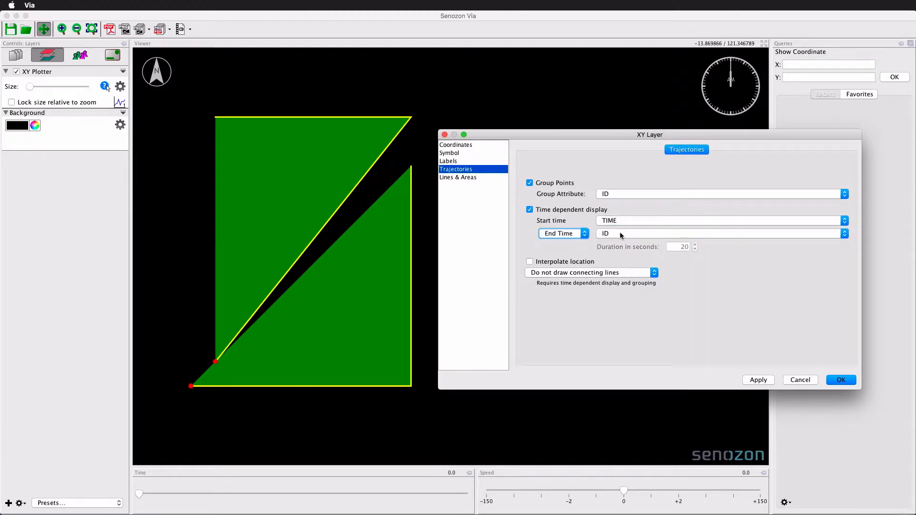
pyautogui.click(621, 234)
pyautogui.scroll(2, 616, 247)
pyautogui.click(614, 245)
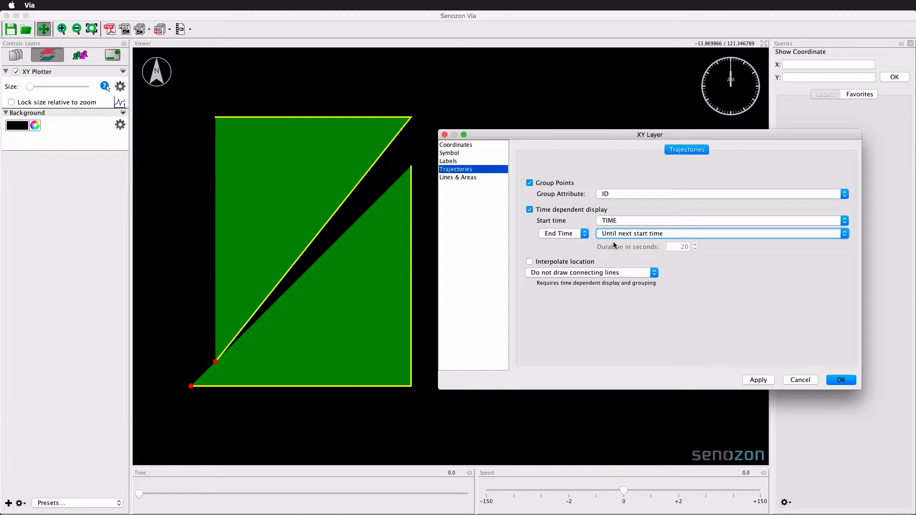
pyautogui.click(560, 264)
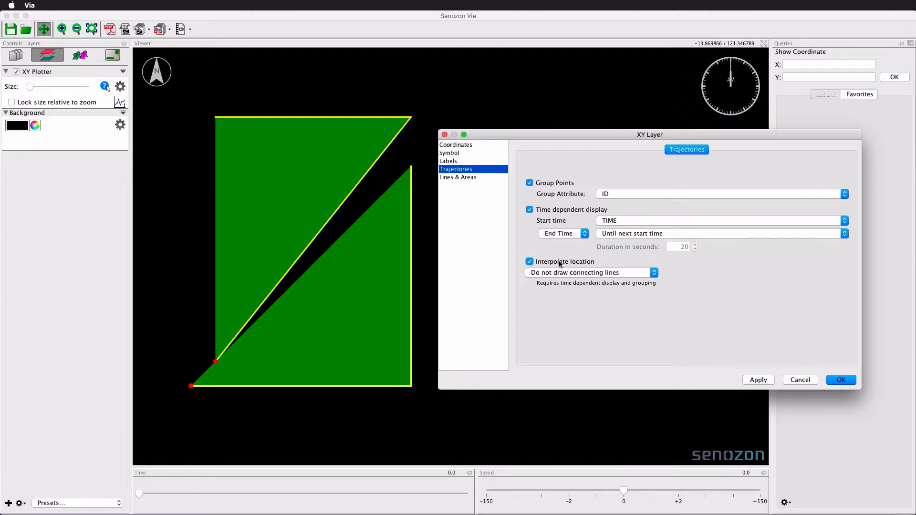
pyautogui.click(842, 380)
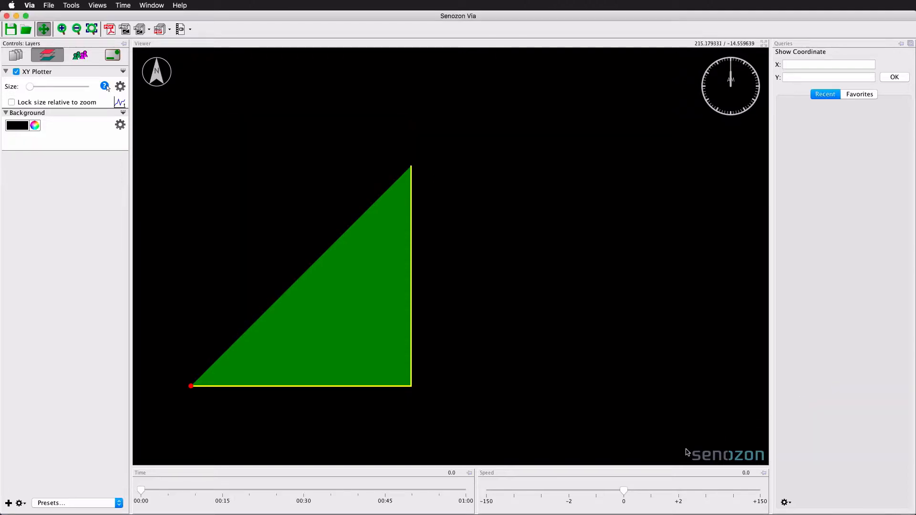
# - Play the animation at a speed of 18
pyautogui.moveTo(626, 493); pyautogui.dragTo(713, 504)
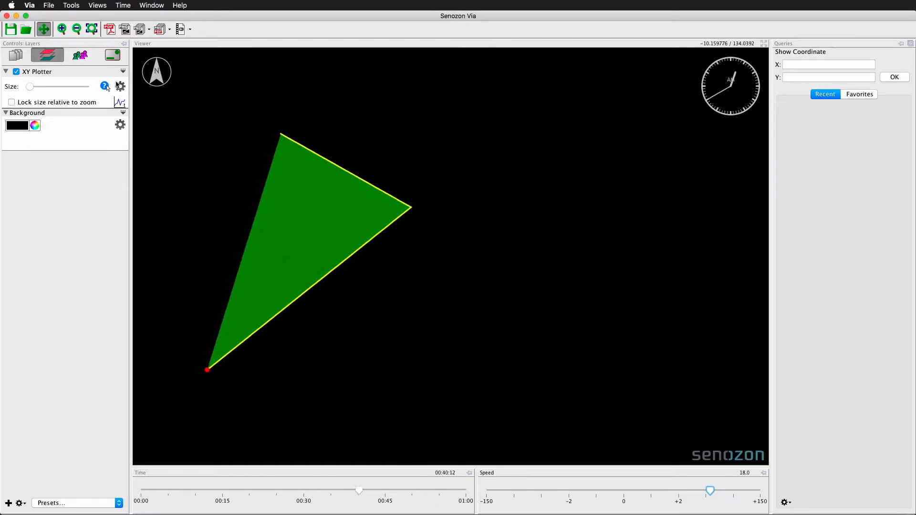
# - Switch the area fill colour to Attribute Mapping based on the TIME attribute
pyautogui.click(120, 86)
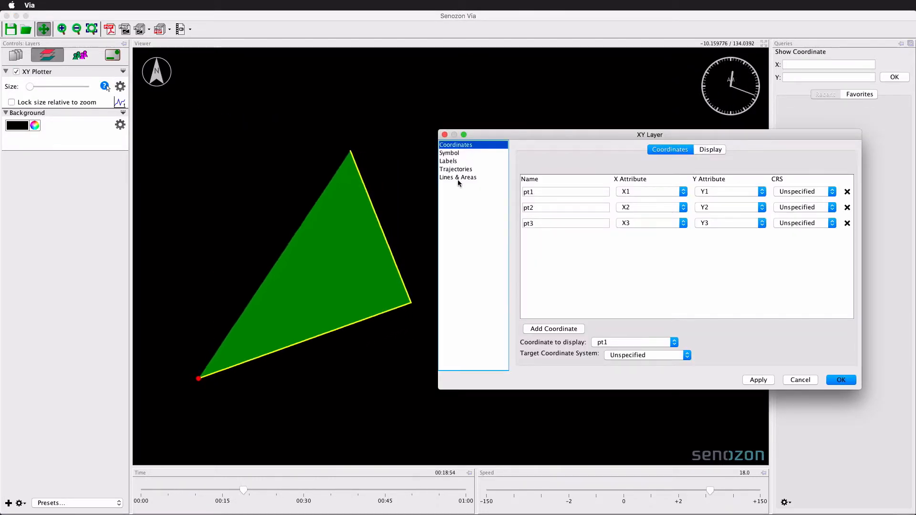
pyautogui.click(459, 178)
pyautogui.click(710, 149)
pyautogui.click(685, 164)
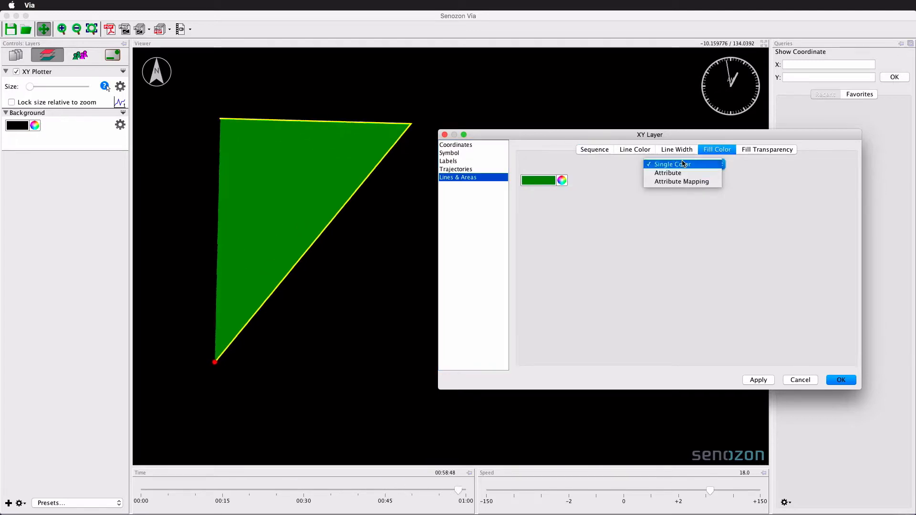
pyautogui.click(683, 183)
pyautogui.click(623, 181)
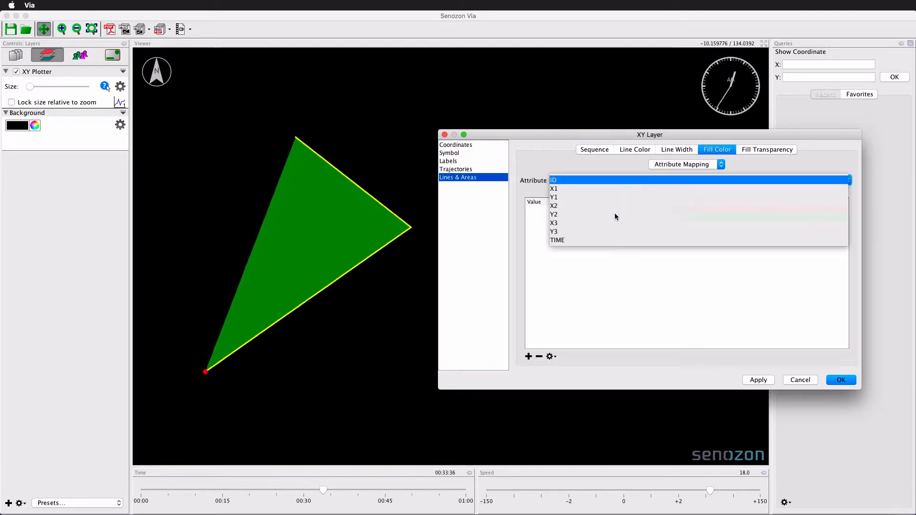
pyautogui.click(605, 243)
# - Map the TIME value 3600 to blue in the fill colour mapping and apply
pyautogui.click(669, 217)
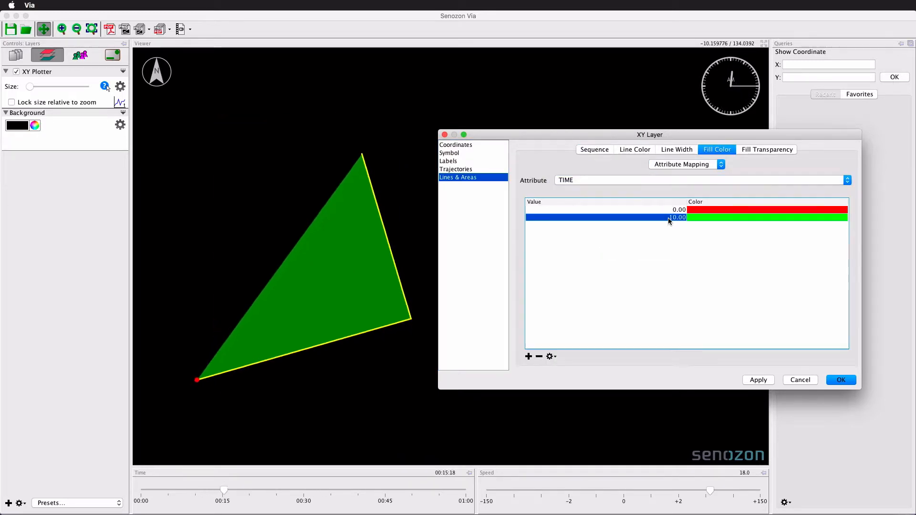
pyautogui.write('3600')
pyautogui.press('Return')
pyautogui.click(707, 216)
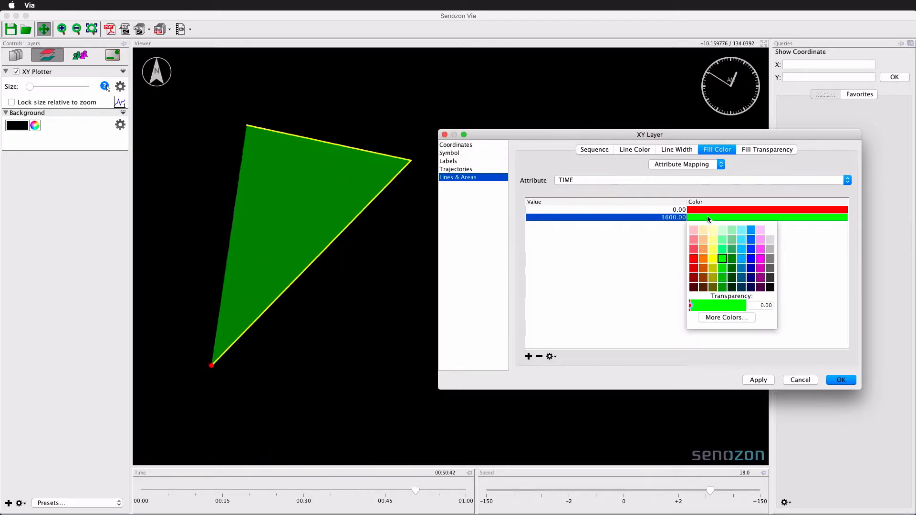
pyautogui.click(753, 259)
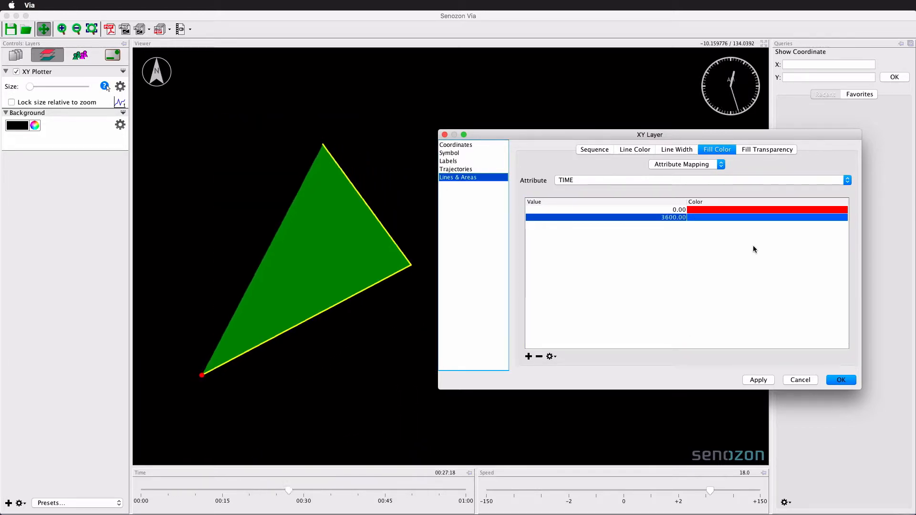
pyautogui.click(756, 379)
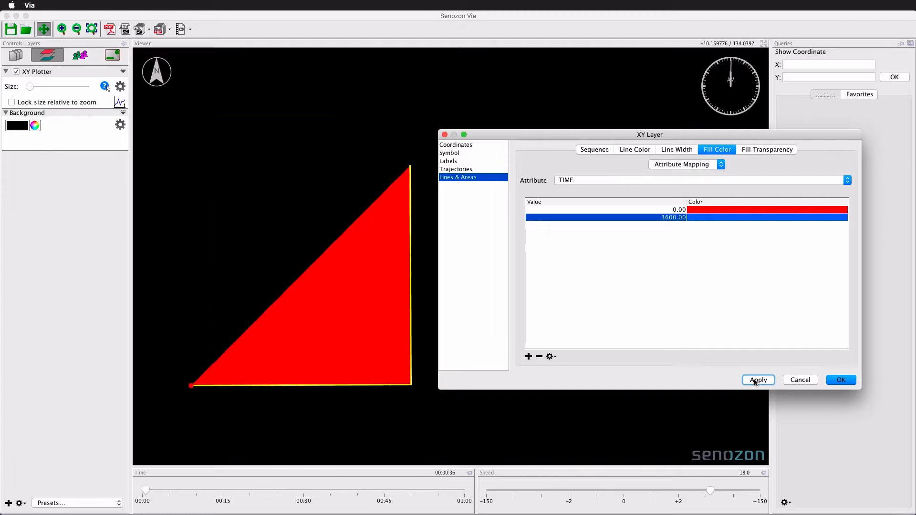
pyautogui.click(849, 380)
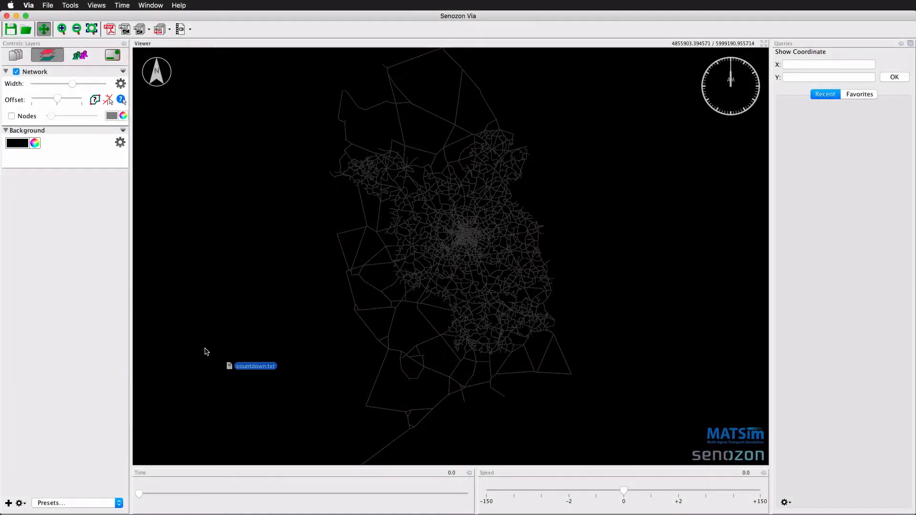
# - Load the countdown data and add it as an XY-Plotter layer named CountDown
pyautogui.moveTo(204, 349); pyautogui.dragTo(68, 284)
pyautogui.scroll(-10, 317, 292)
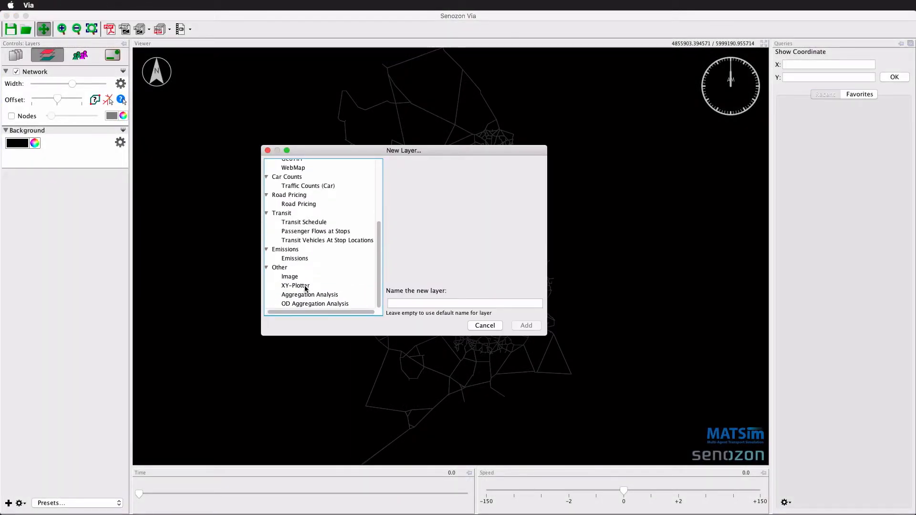
pyautogui.click(296, 285)
pyautogui.click(394, 301)
pyautogui.write('CountDown')
pyautogui.click(515, 326)
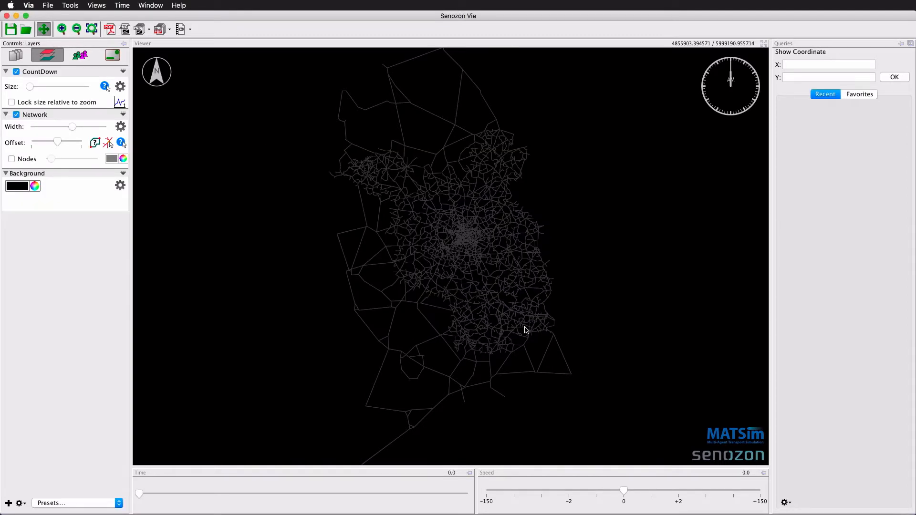
# - Zoom to the full extent and show labels on the CountDown layer using the TEXT attribute
pyautogui.click(92, 29)
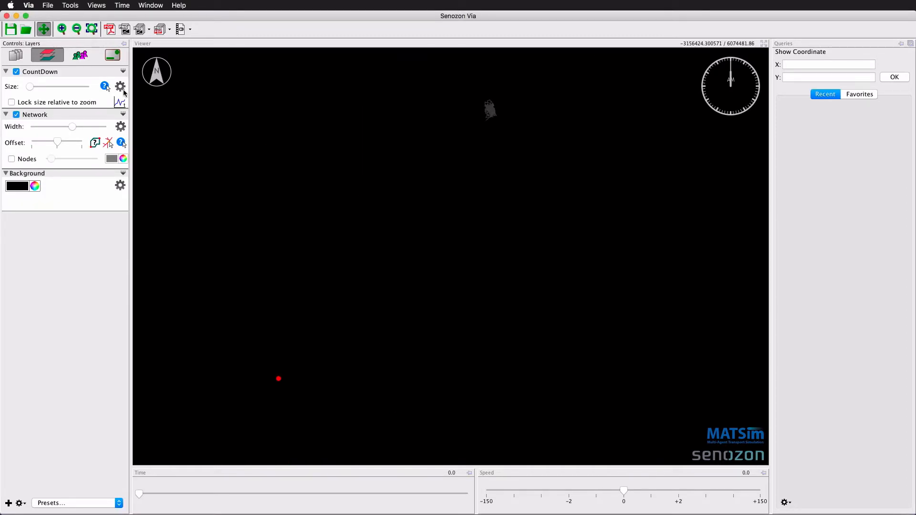
pyautogui.click(120, 87)
pyautogui.click(477, 228)
pyautogui.click(550, 215)
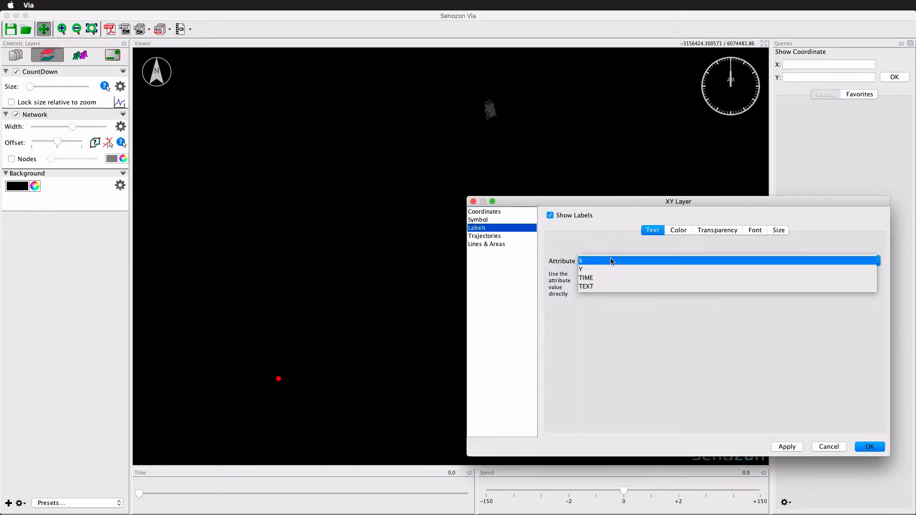
# - Enable grouped, time-dependent display starting at TIME and lasting until the next start time, then apply
pyautogui.click(499, 237)
pyautogui.click(581, 251)
pyautogui.click(585, 278)
pyautogui.click(640, 288)
pyautogui.click(643, 304)
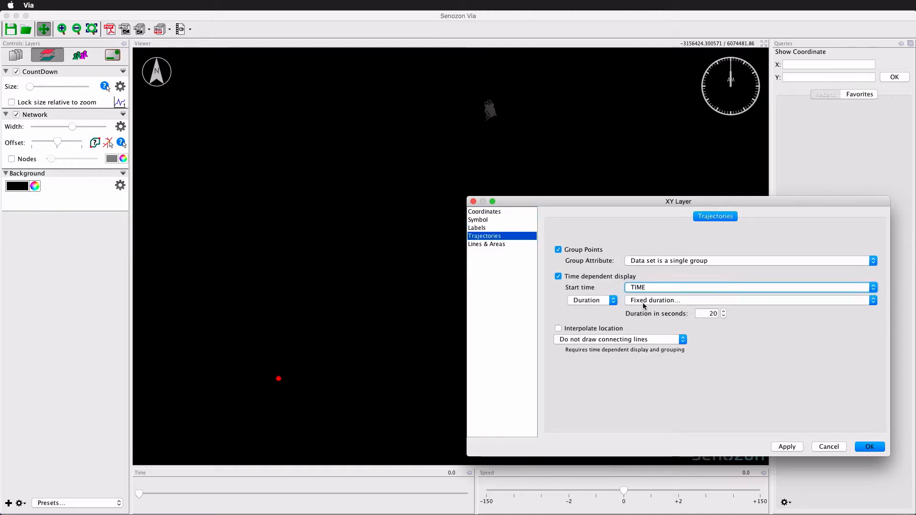
pyautogui.click(593, 301)
pyautogui.click(593, 292)
pyautogui.click(640, 301)
pyautogui.click(627, 286)
pyautogui.click(786, 446)
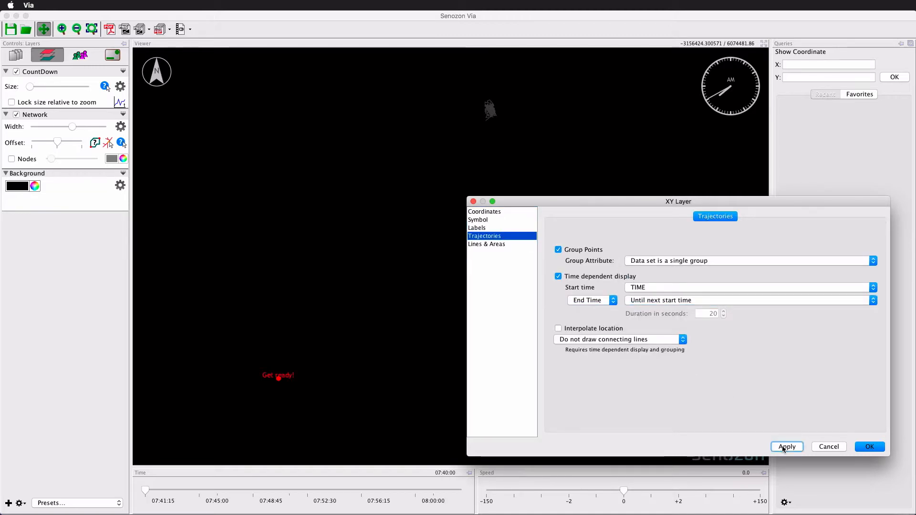
# - Set the label size to 48 and apply
pyautogui.click(476, 228)
pyautogui.click(771, 231)
pyautogui.click(593, 260)
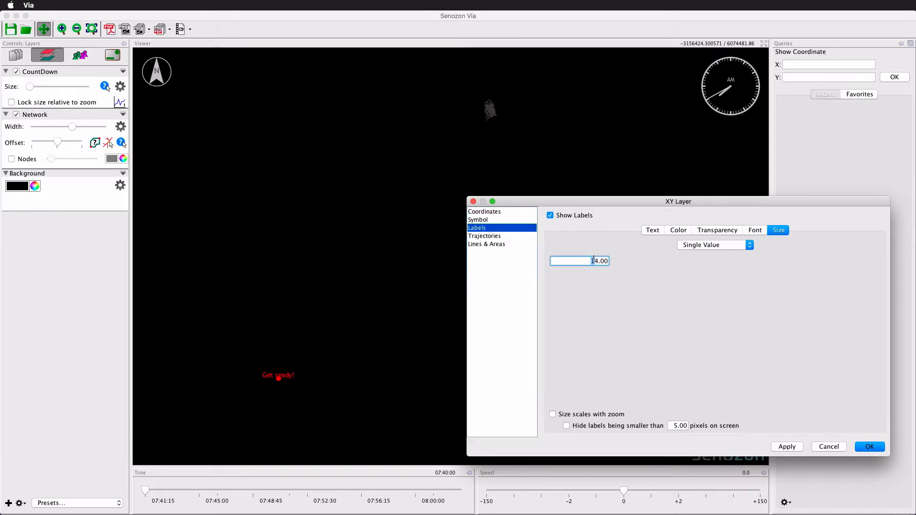
pyautogui.click(787, 449)
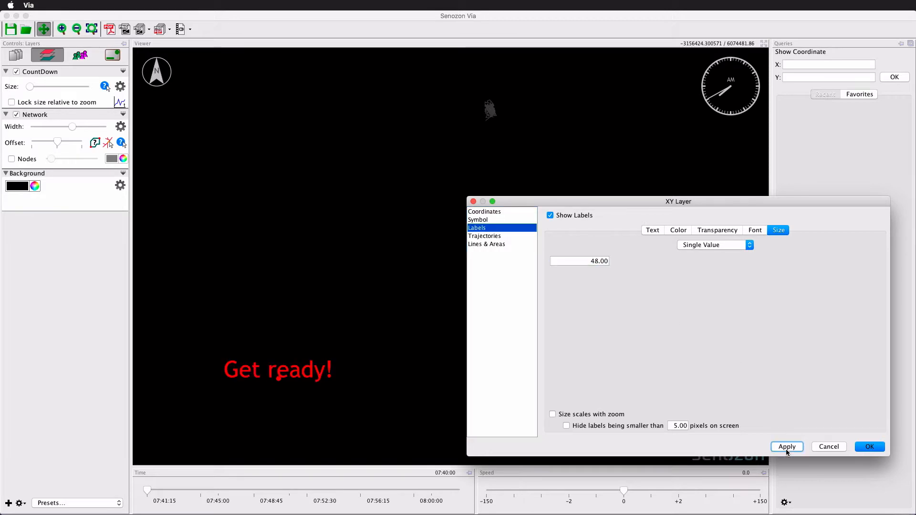
# - Show the CountDown layer relative to the viewing area, with Top Center origin and a Y offset of -100, and apply
pyautogui.click(492, 215)
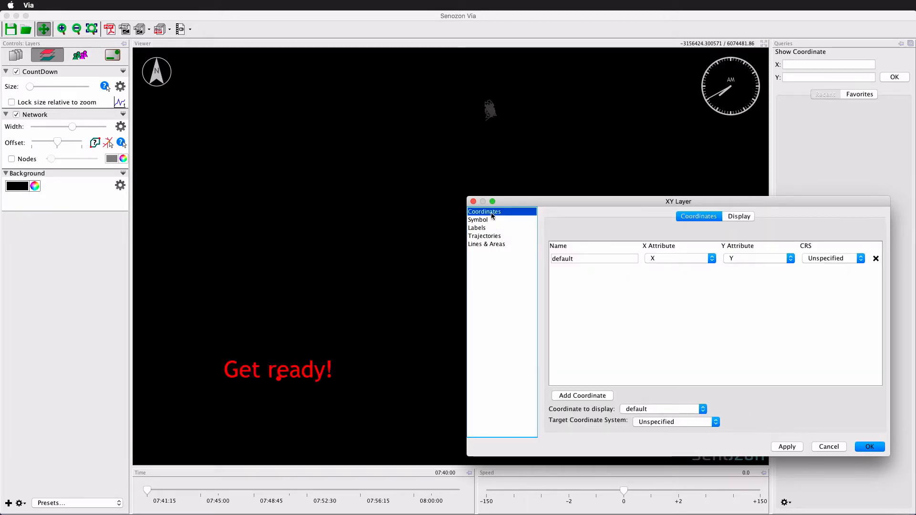
pyautogui.click(744, 216)
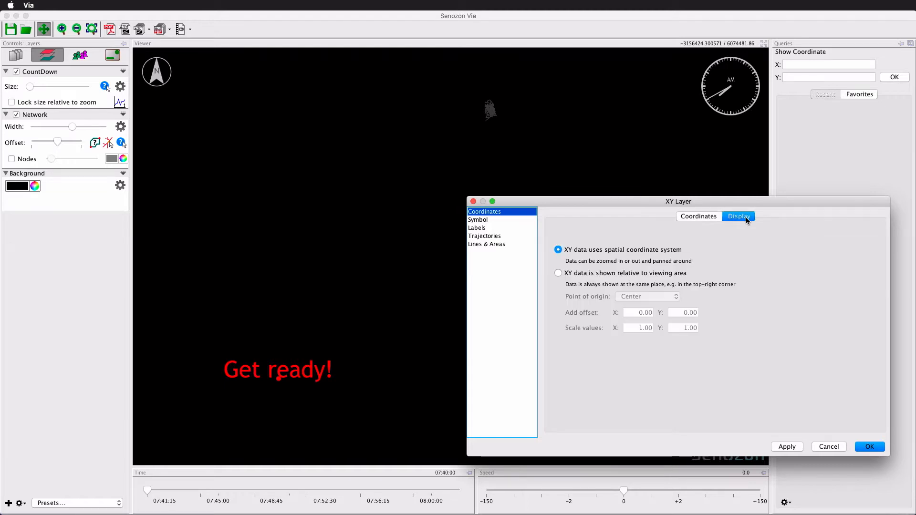
pyautogui.click(559, 274)
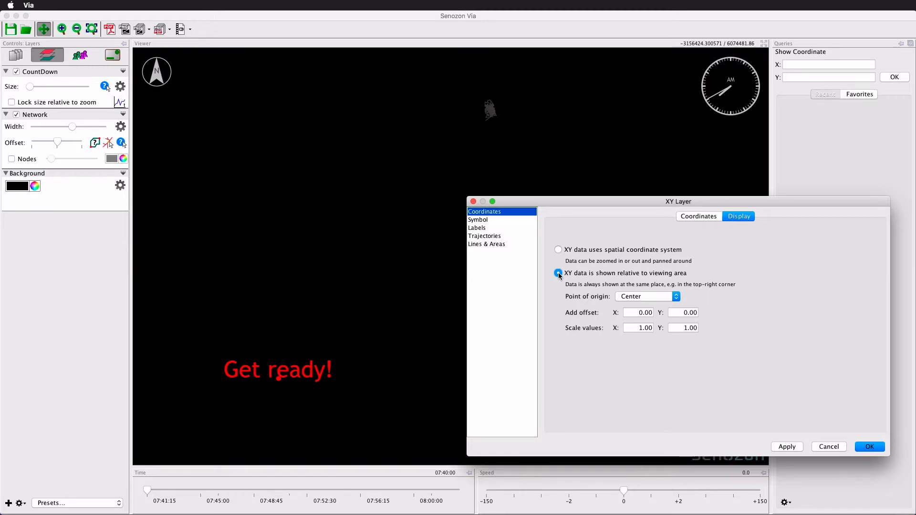
pyautogui.click(629, 295)
pyautogui.click(629, 304)
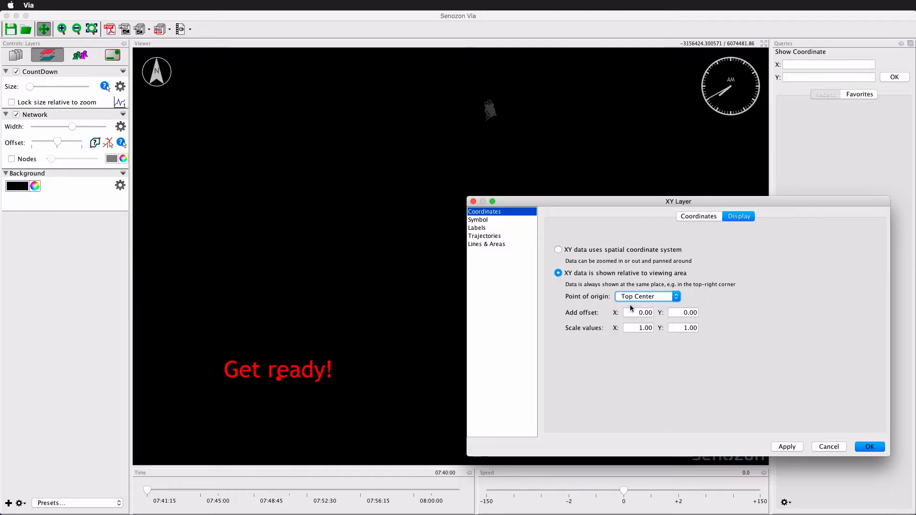
pyautogui.click(786, 447)
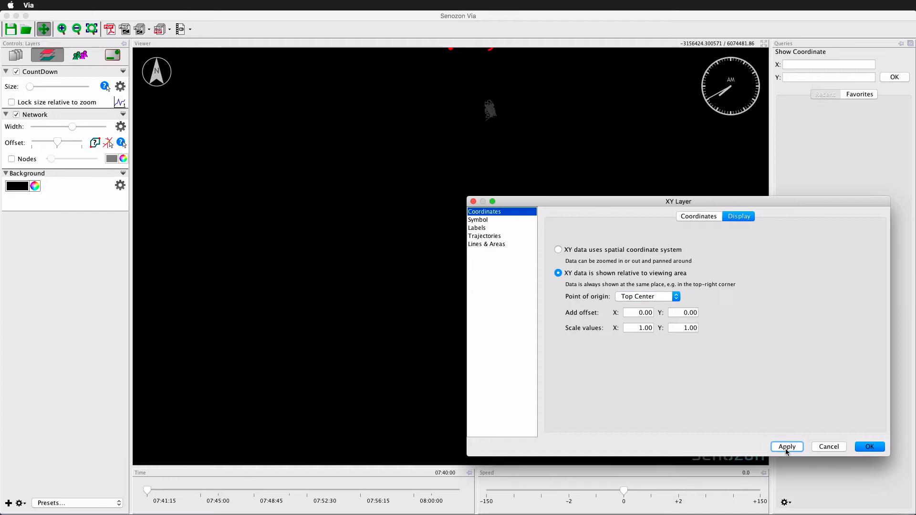
pyautogui.click(682, 311)
pyautogui.write('-10')
pyautogui.click(790, 447)
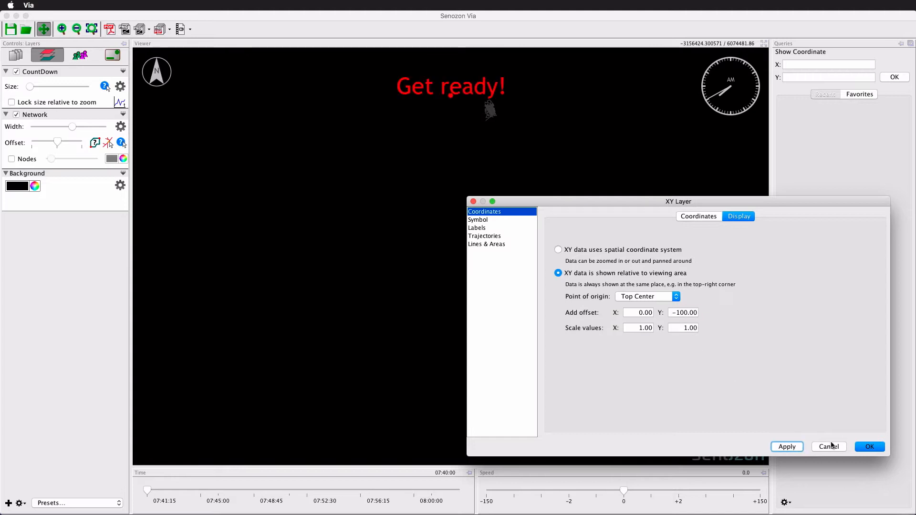
# - Set the CountDown layer's symbol to No Symbol and confirm the dialog
pyautogui.click(493, 220)
pyautogui.click(588, 246)
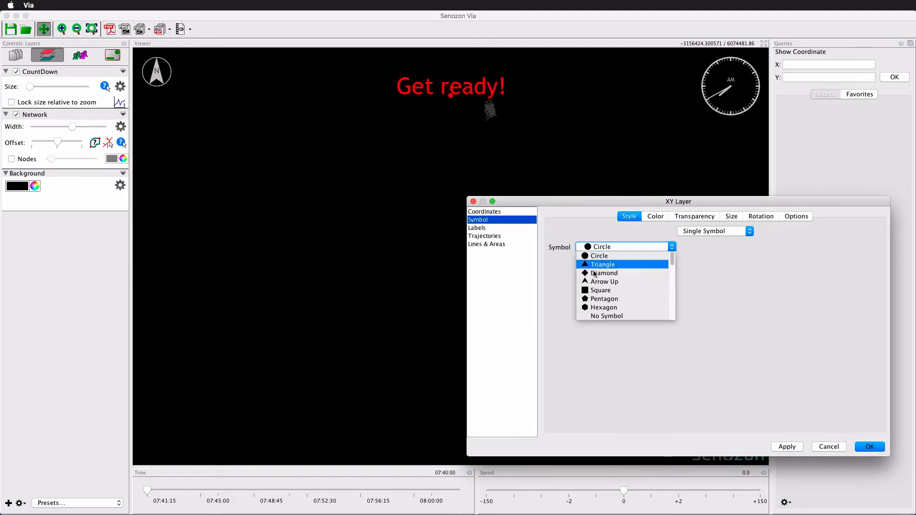
pyautogui.click(602, 317)
pyautogui.click(864, 446)
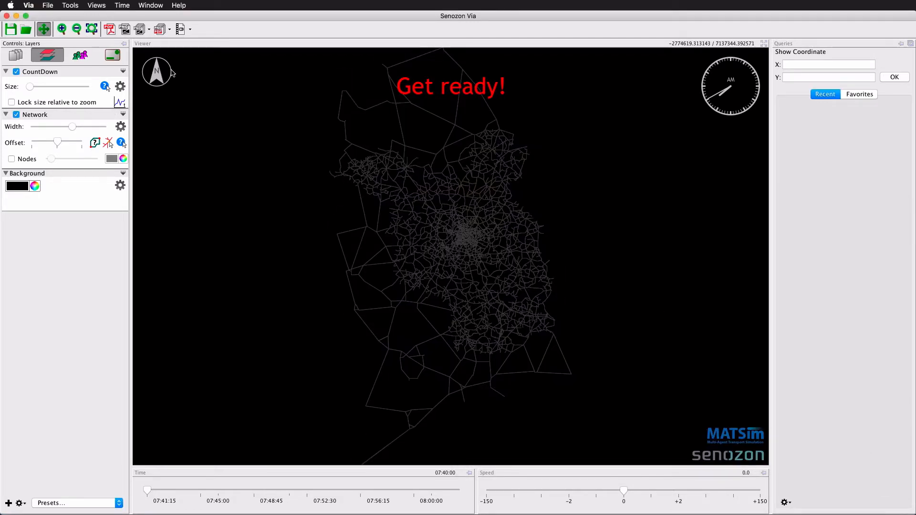
# - Zoom to the full extent and briefly play the animation to preview the countdown label, then stop it
pyautogui.scroll(-5, 410, 198)
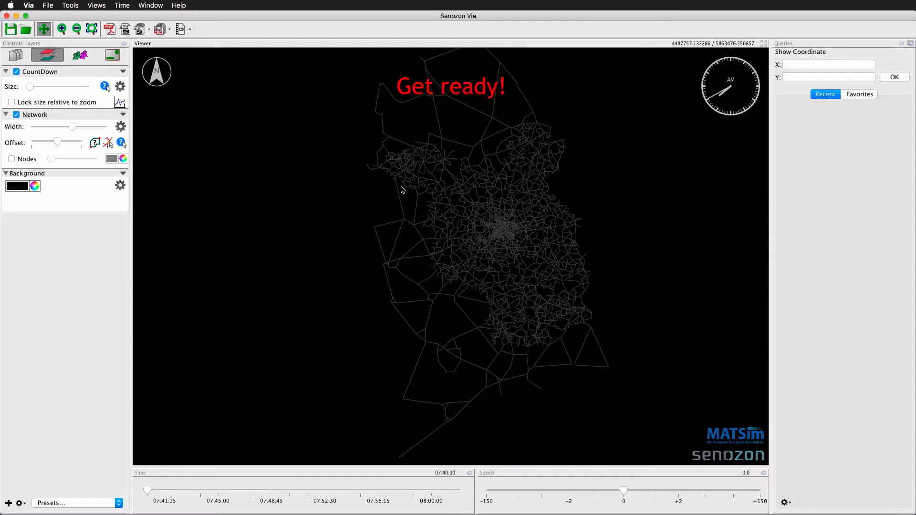
pyautogui.scroll(5, 401, 190)
pyautogui.scroll(-5, 401, 191)
pyautogui.click(92, 30)
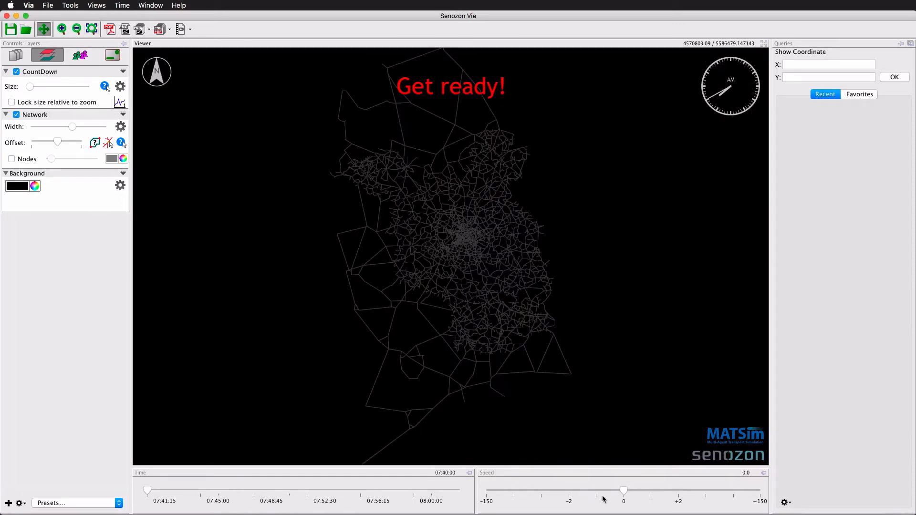
pyautogui.moveTo(624, 491); pyautogui.dragTo(683, 495)
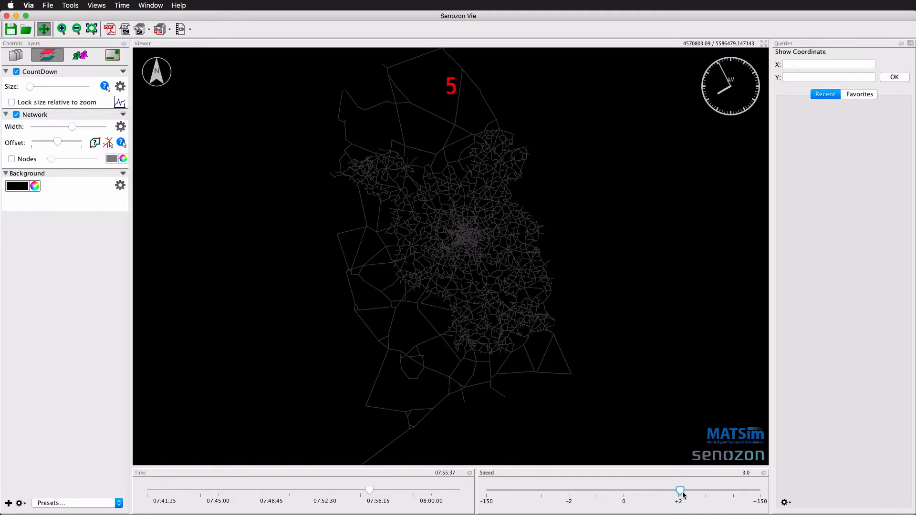
pyautogui.moveTo(682, 494); pyautogui.dragTo(626, 497)
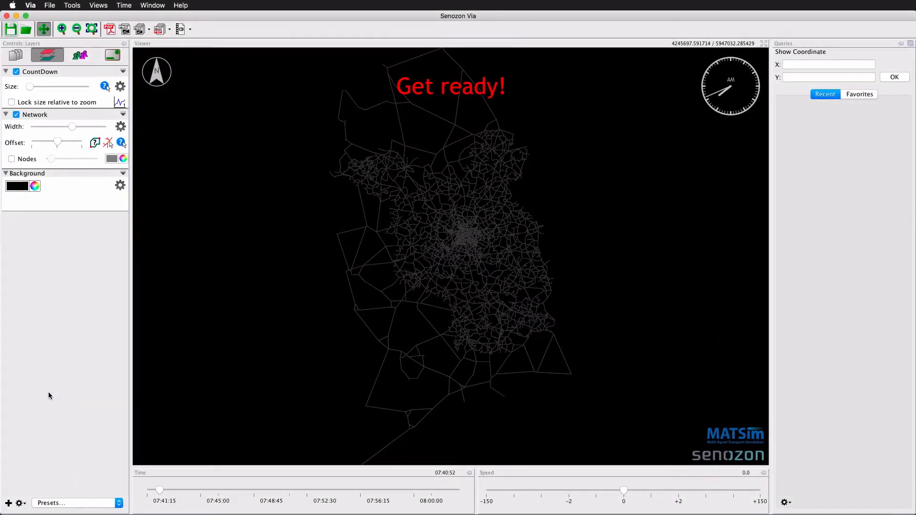
# - Add a new XY-Plotter layer named CountDown Bar from countdownBar.txt
pyautogui.click(9, 503)
pyautogui.moveTo(379, 233); pyautogui.dragTo(380, 295)
pyautogui.click(300, 286)
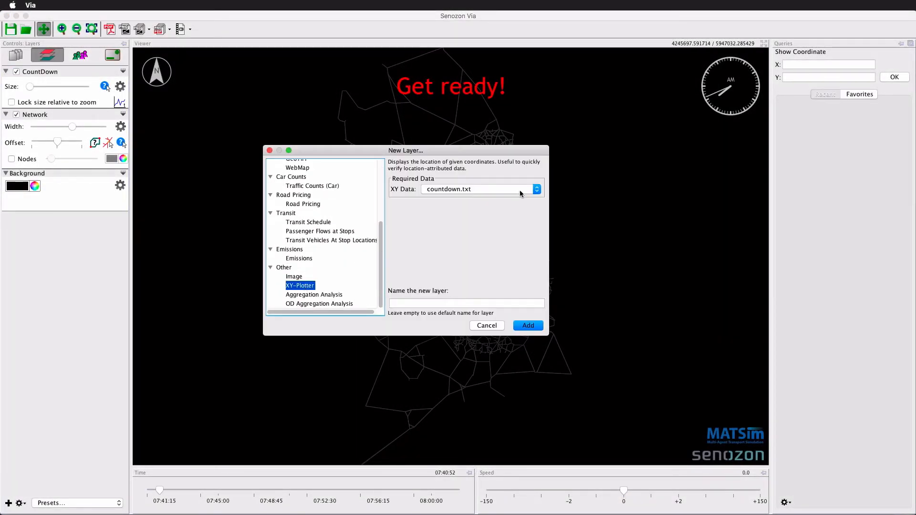
pyautogui.click(400, 303)
pyautogui.write('CountDown Bar')
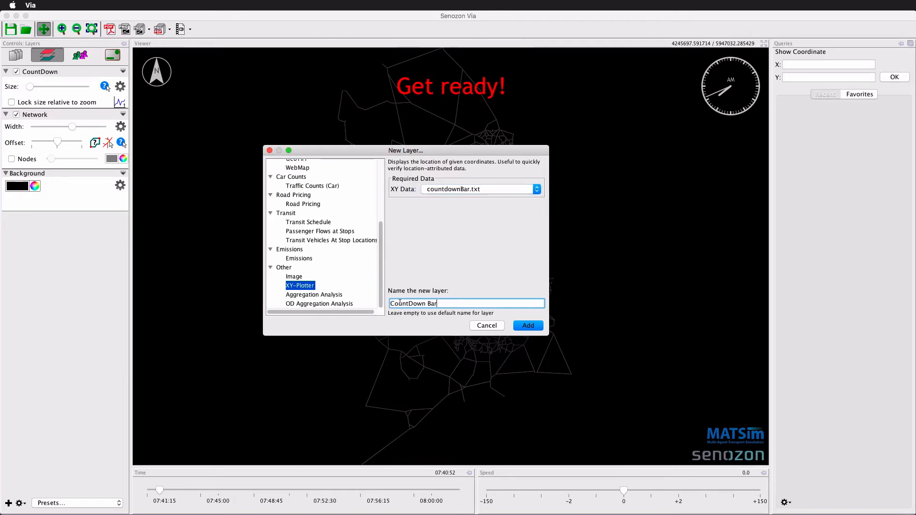
pyautogui.click(530, 327)
# - In the CountDown Bar settings, rename the default coordinate pt1 and add a coordinate pt2 using X2 and Y2
pyautogui.click(122, 88)
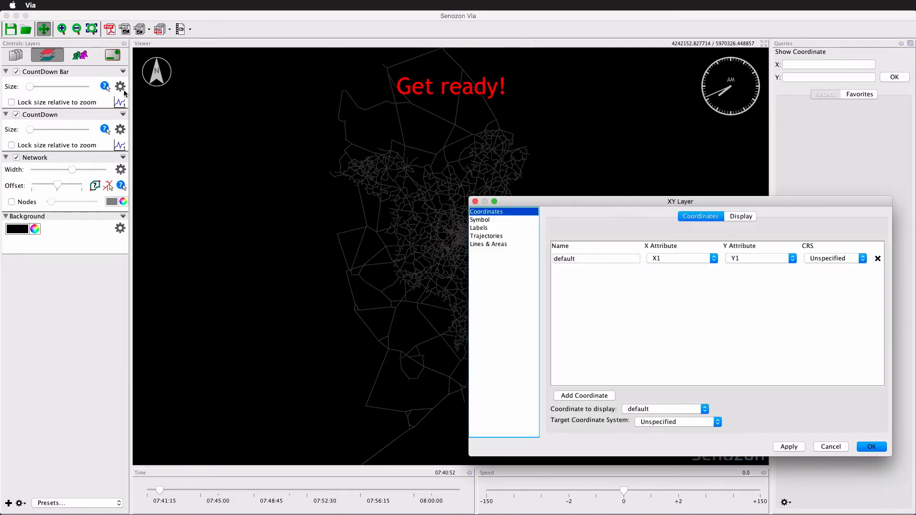
pyautogui.doubleClick(564, 258)
pyautogui.write('pt1')
pyautogui.click(585, 396)
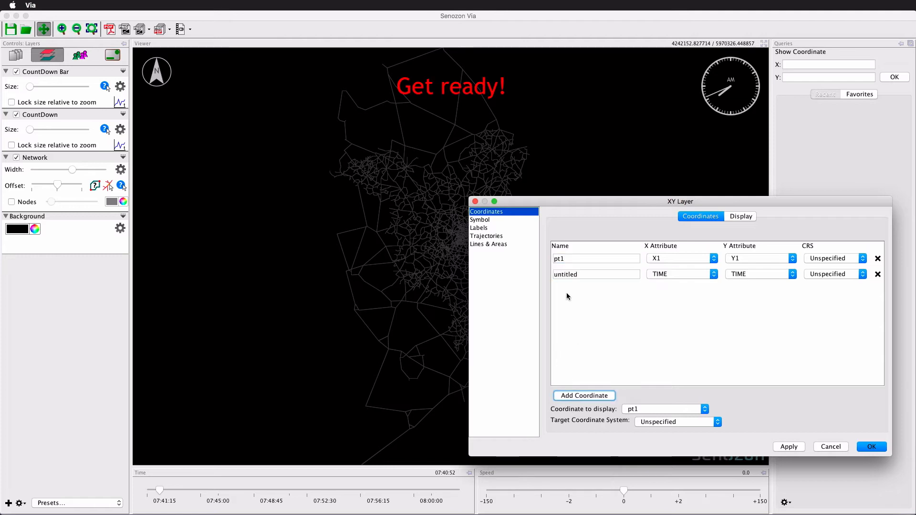
pyautogui.doubleClick(557, 270)
pyautogui.write('pt2')
pyautogui.click(669, 274)
pyautogui.click(669, 308)
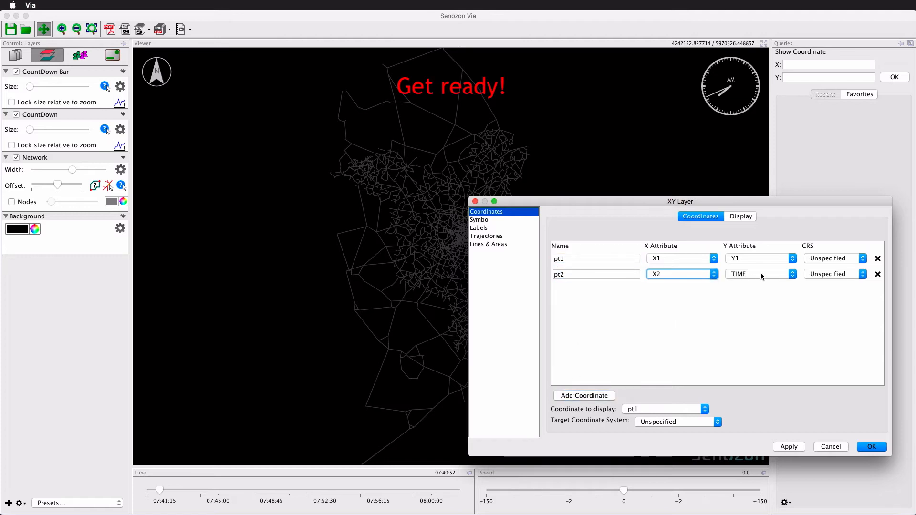
pyautogui.click(761, 274)
pyautogui.click(751, 317)
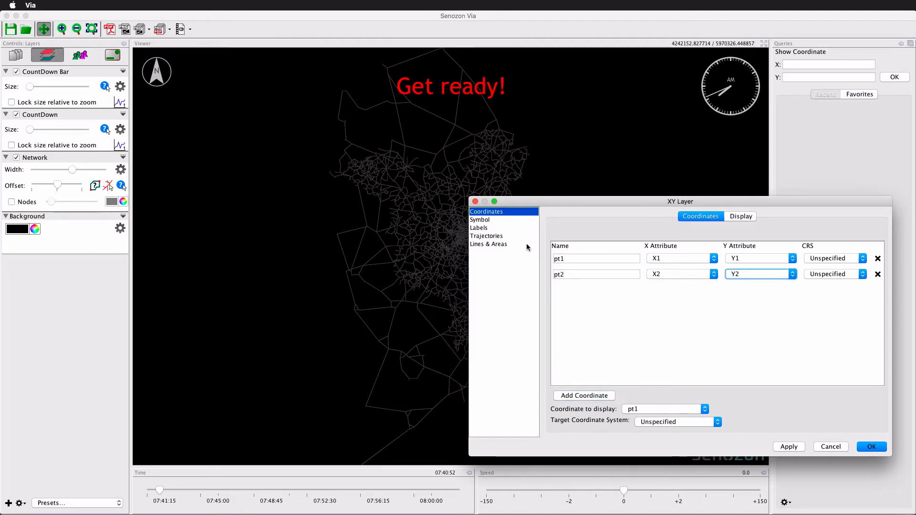
# - Enable grouping by ID, time-dependent display from TIME until the next start time, and location interpolation
pyautogui.click(488, 235)
pyautogui.click(592, 250)
pyautogui.click(650, 260)
pyautogui.click(634, 277)
pyautogui.click(607, 276)
pyautogui.click(600, 299)
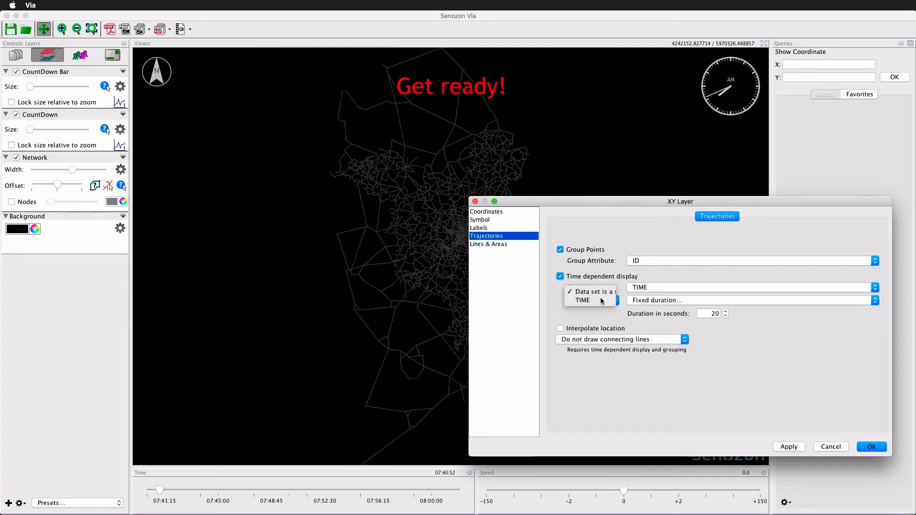
pyautogui.click(596, 305)
pyautogui.click(716, 300)
pyautogui.click(668, 315)
pyautogui.click(592, 329)
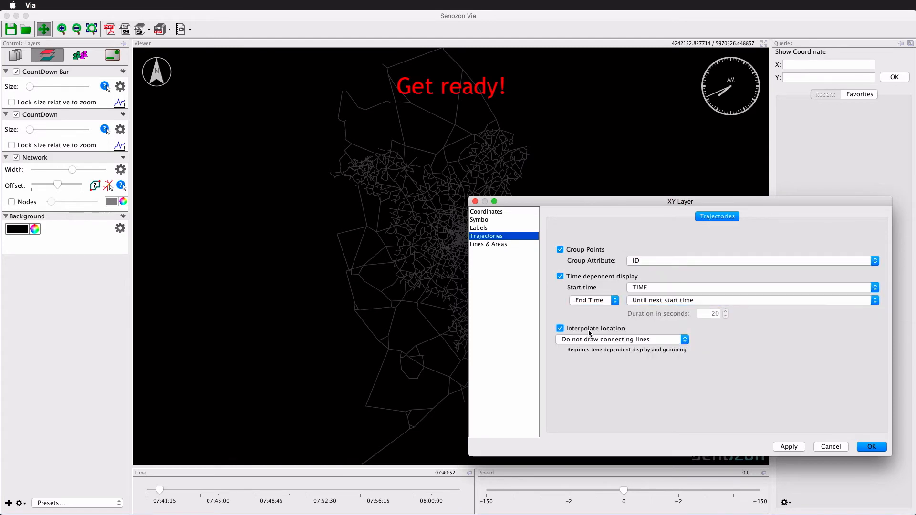
# - Set the CountDown Bar symbol to No Symbol
pyautogui.click(480, 220)
pyautogui.click(620, 246)
pyautogui.click(603, 315)
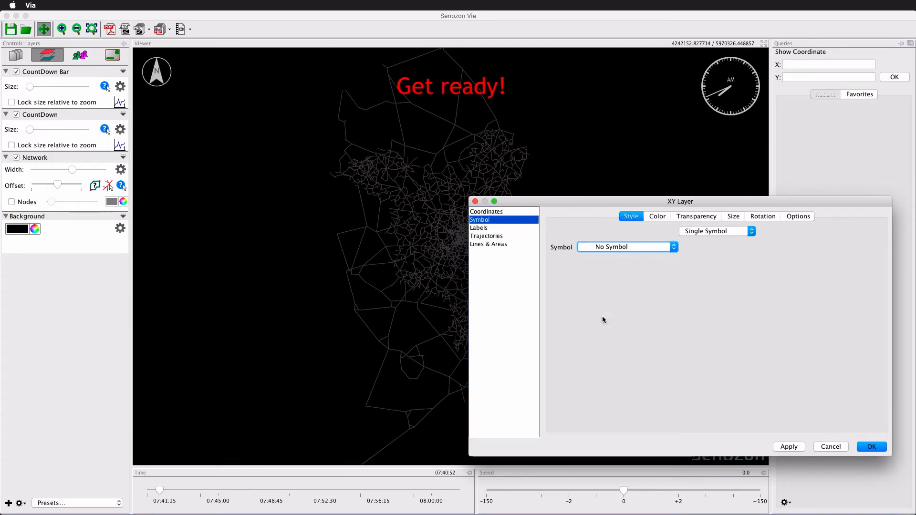
# - Draw lines along coordinates, connecting pt1 and pt2 in sequence
pyautogui.click(486, 244)
pyautogui.click(715, 231)
pyautogui.click(714, 240)
pyautogui.click(600, 415)
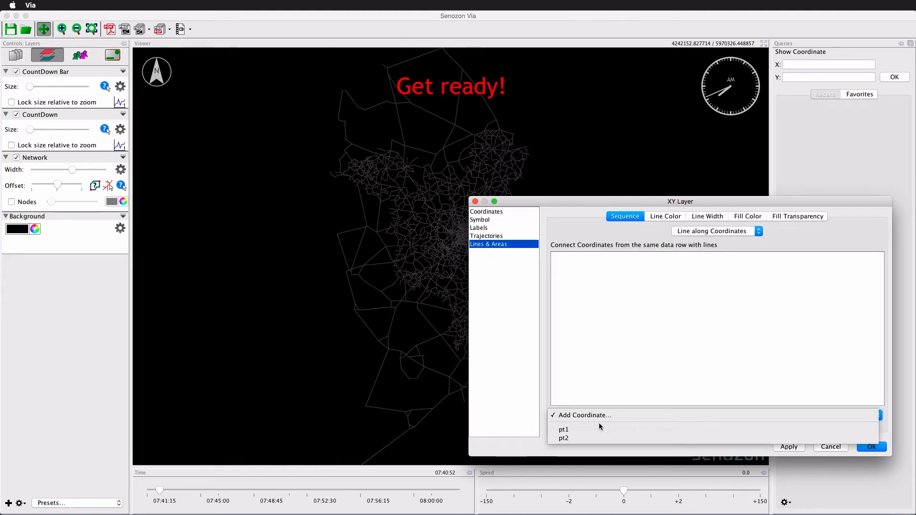
pyautogui.click(600, 425)
pyautogui.click(588, 415)
pyautogui.click(587, 436)
# - Check the line width, then switch the line colour to attribute mapping on the COLOR attribute
pyautogui.click(658, 217)
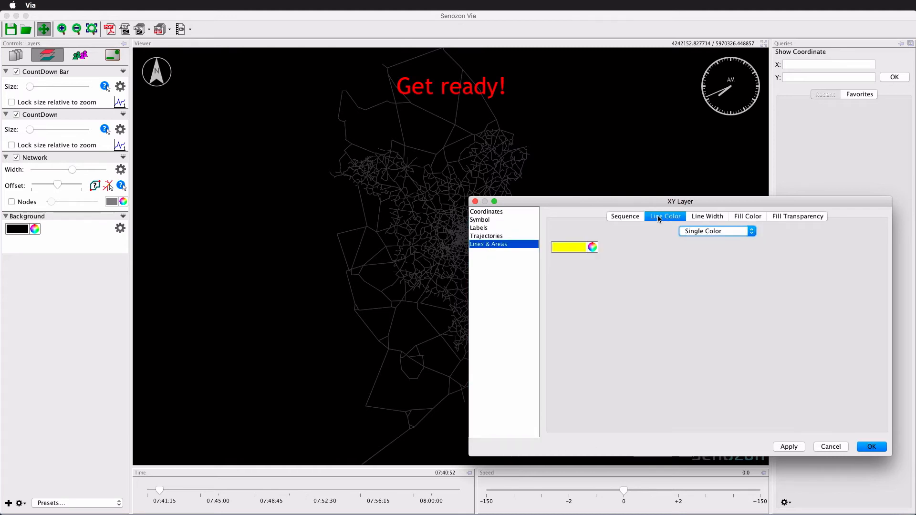
pyautogui.click(699, 217)
pyautogui.click(598, 247)
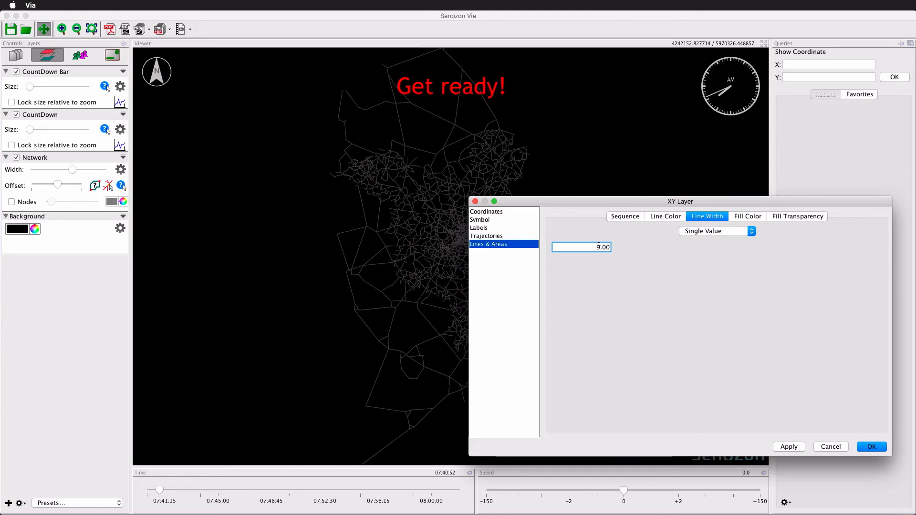
pyautogui.click(670, 218)
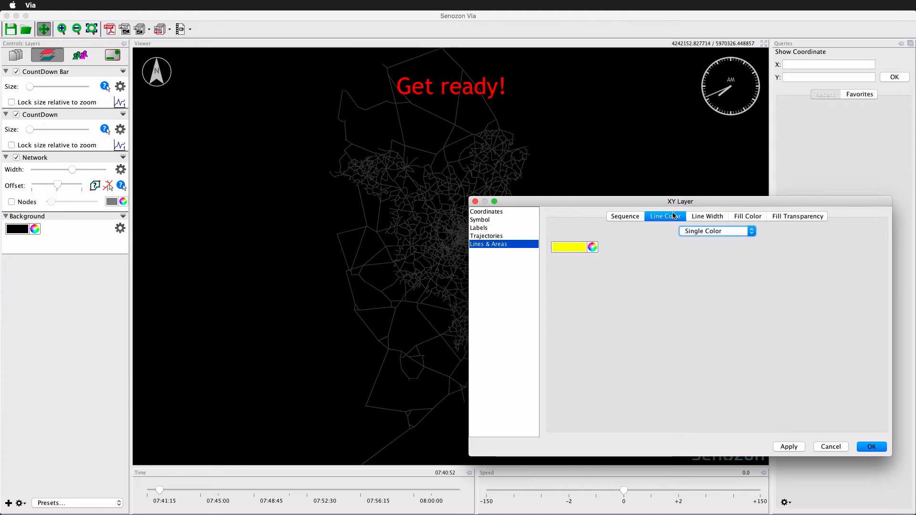
pyautogui.click(700, 233)
pyautogui.click(704, 247)
pyautogui.click(703, 248)
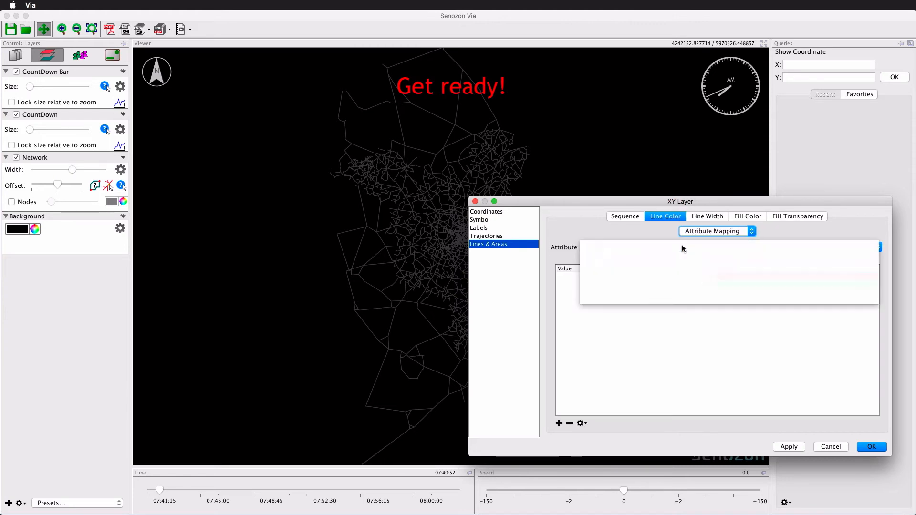
pyautogui.click(677, 299)
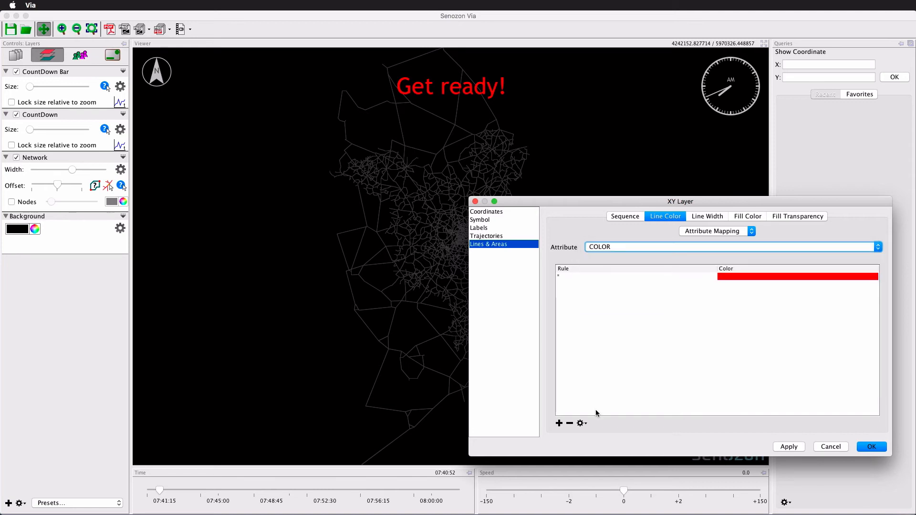
# - Add colour rules for the black, white and red values and remove the default rule
pyautogui.click(581, 424)
pyautogui.click(591, 433)
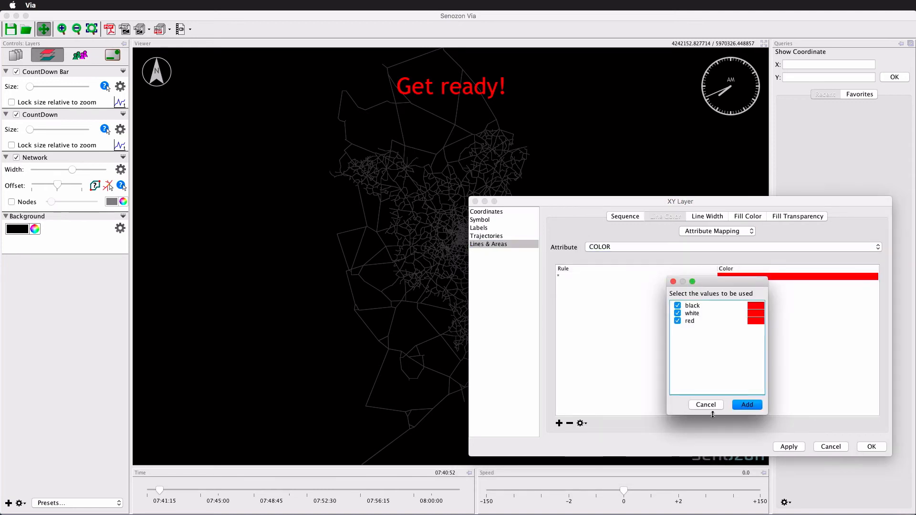
pyautogui.click(744, 405)
pyautogui.click(568, 278)
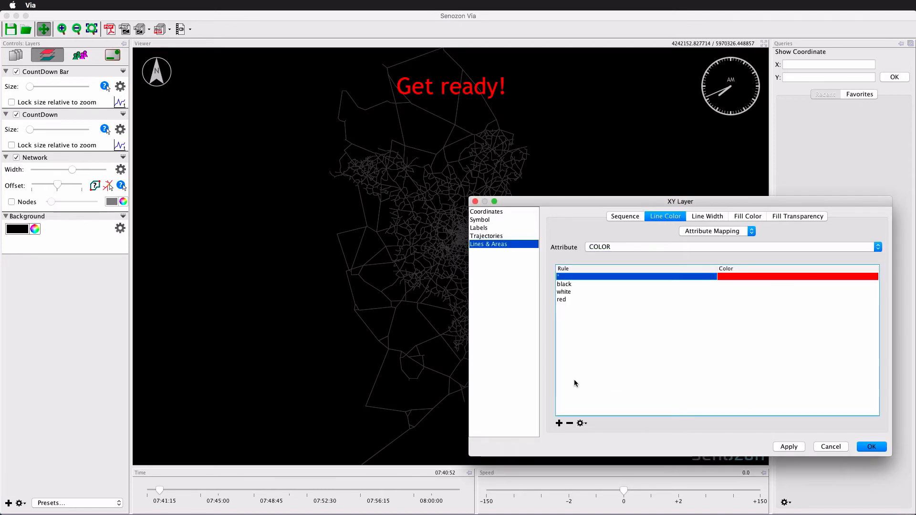
pyautogui.click(570, 423)
# - Assign black, white and red line colours to the matching rules
pyautogui.click(740, 279)
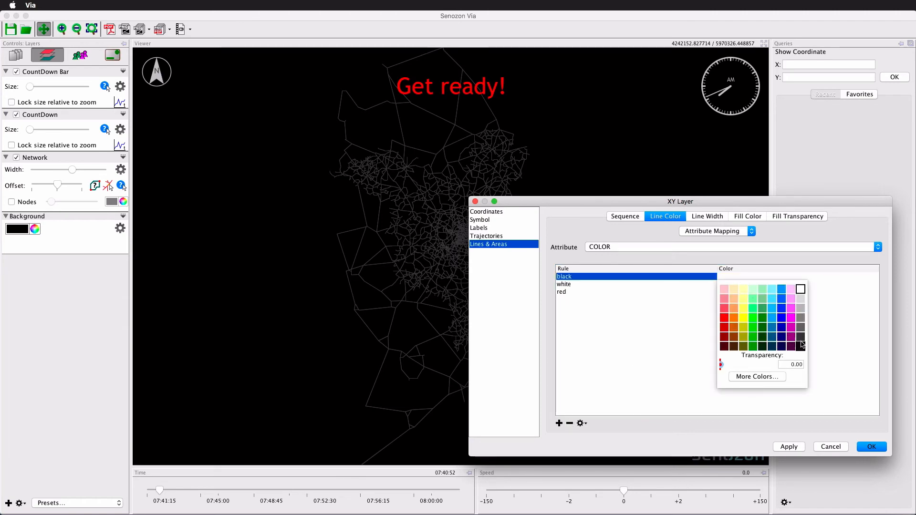
pyautogui.click(739, 298)
pyautogui.click(734, 284)
pyautogui.click(753, 290)
pyautogui.click(753, 292)
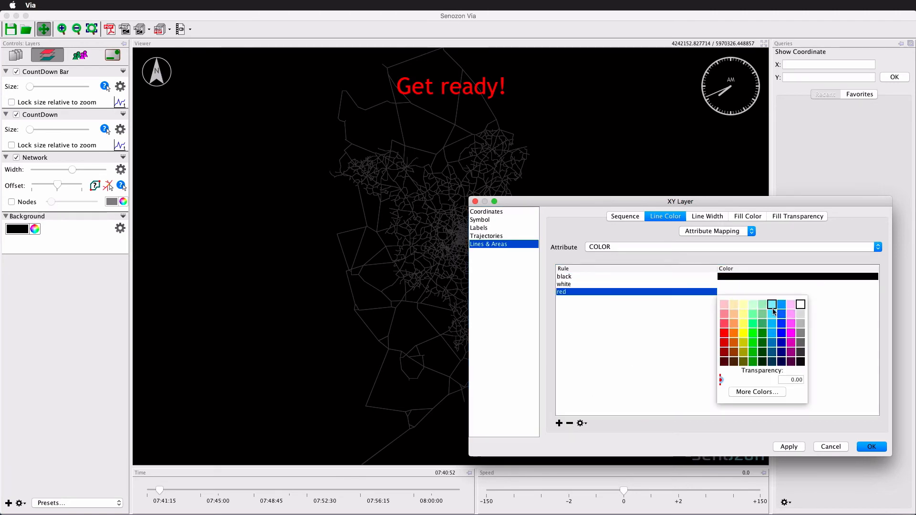
pyautogui.click(722, 330)
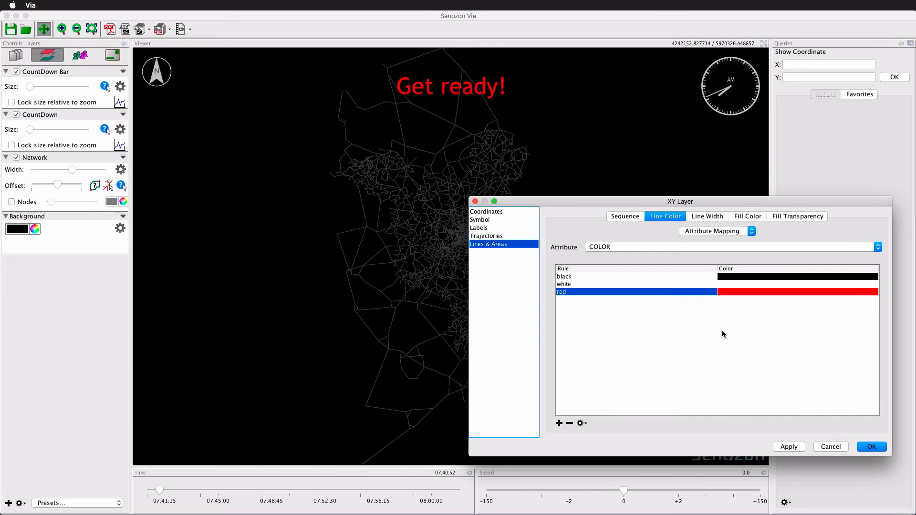
# - Show the bar relative to the viewing area with Top Center origin and a Y offset of -120, and confirm
pyautogui.click(500, 213)
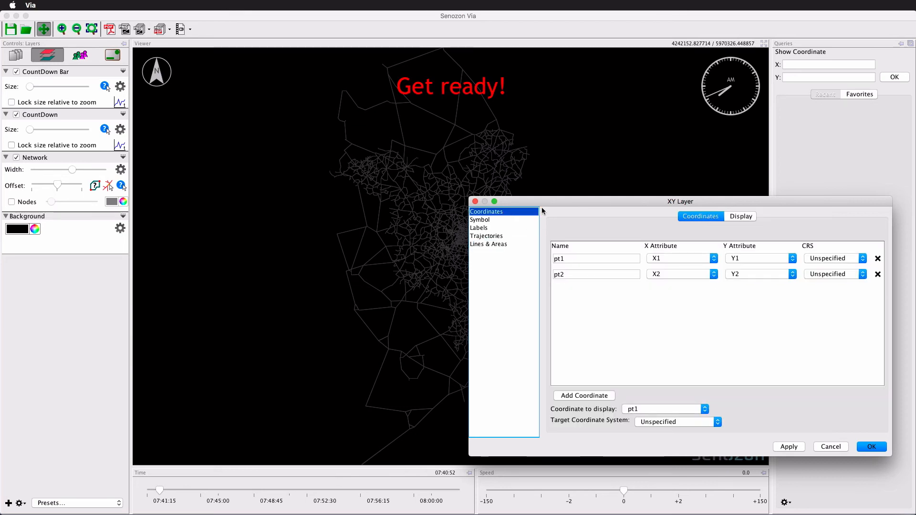
pyautogui.click(735, 217)
pyautogui.click(589, 272)
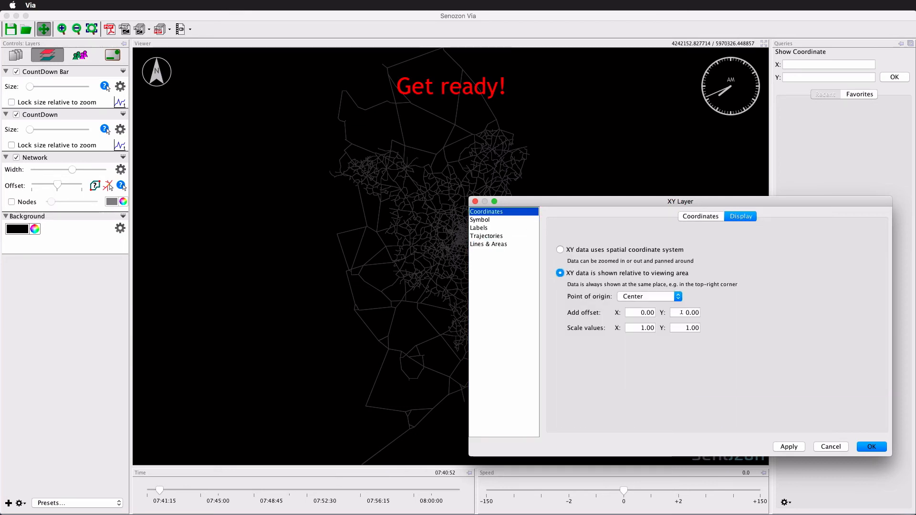
pyautogui.click(681, 313)
pyautogui.write('-12')
pyautogui.click(658, 300)
pyautogui.click(652, 306)
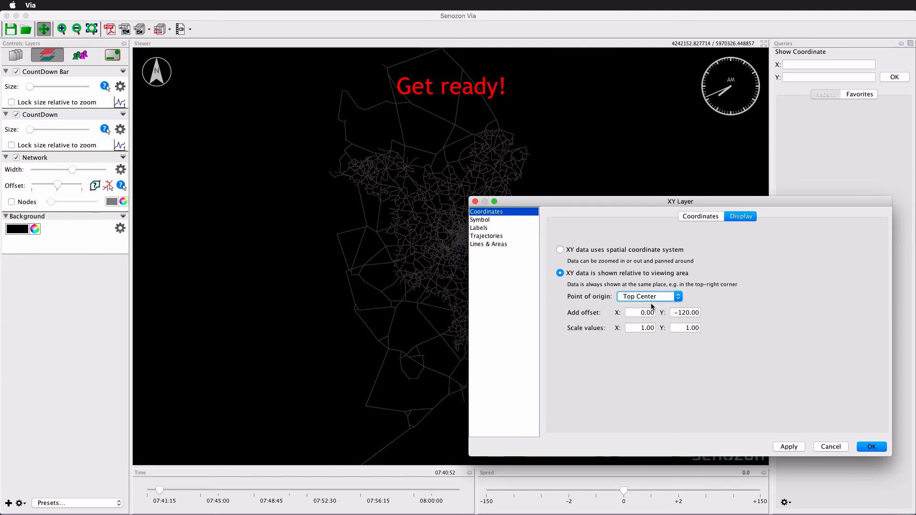
pyautogui.click(871, 447)
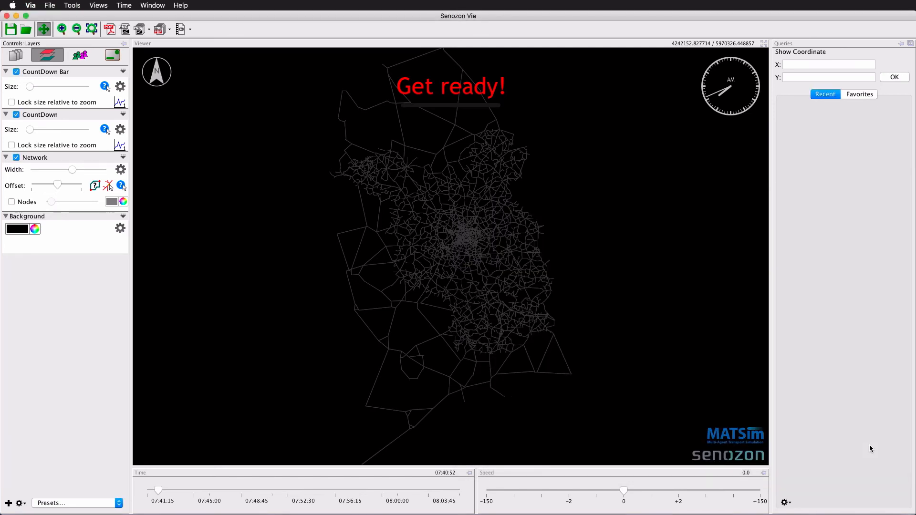
# - Play the animation and adjust the view to preview the countdown label and bar
pyautogui.moveTo(625, 491); pyautogui.dragTo(685, 494)
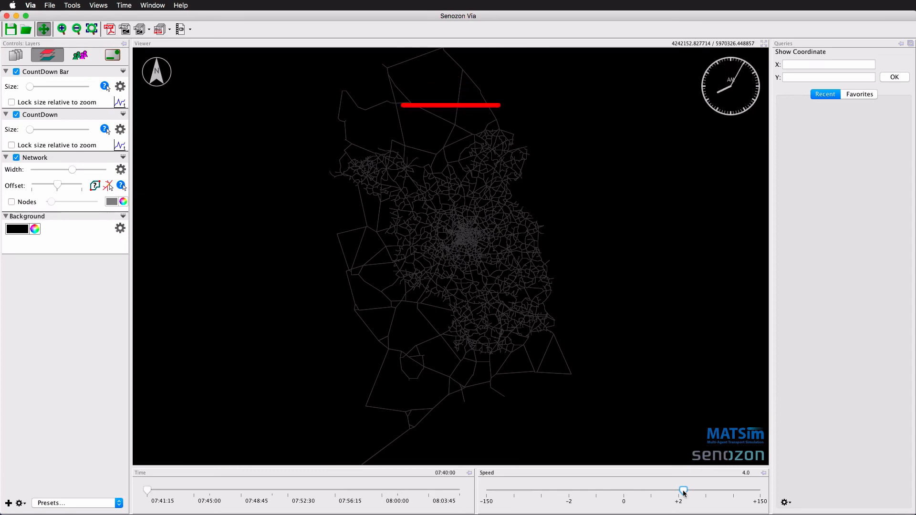
pyautogui.moveTo(425, 202); pyautogui.dragTo(458, 201)
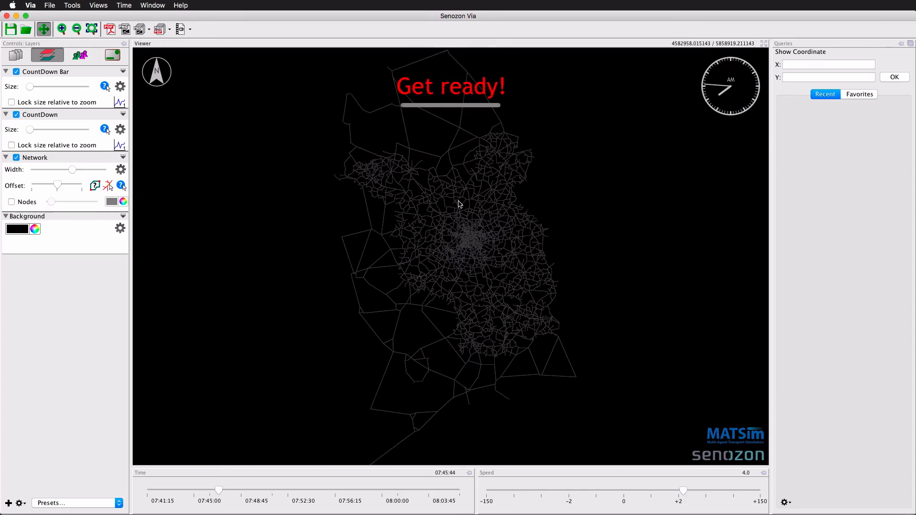
pyautogui.scroll(2, 459, 201)
pyautogui.scroll(-3, 459, 204)
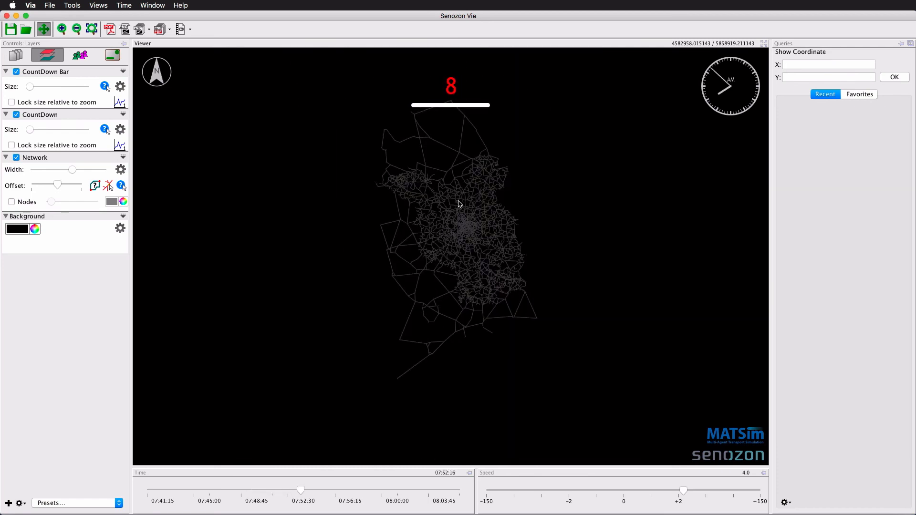